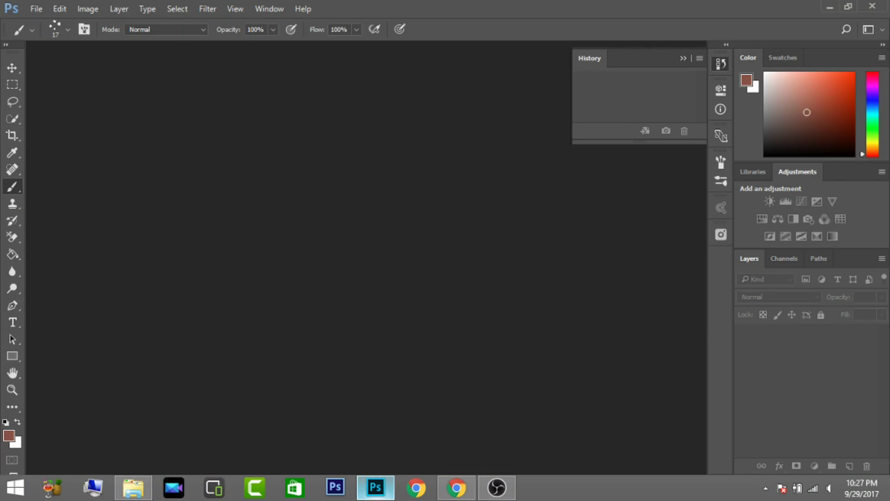
Open the File menu in the menu bar to begin loading a photo.
left_click(37, 9)
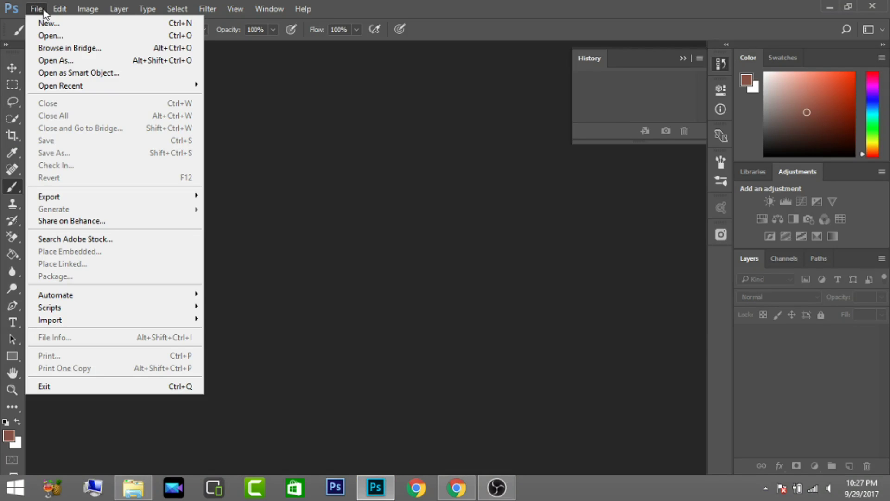
Open girl-2164411.jpg, the photo of the woman in the blue dress.
left_click(49, 37)
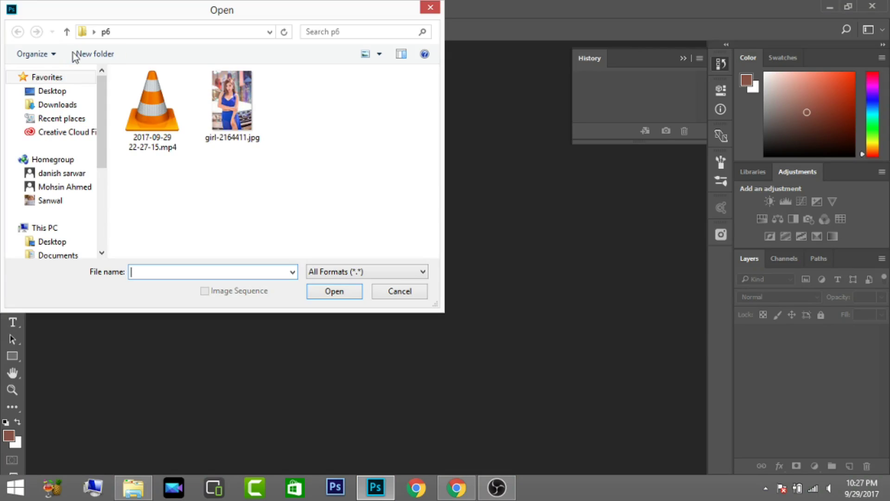
double_click(257, 104)
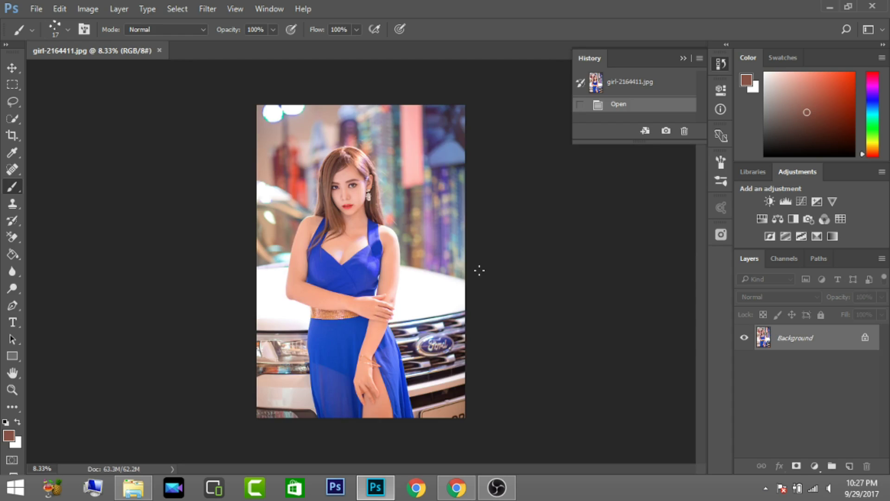
scroll(426, 271, "up", 2)
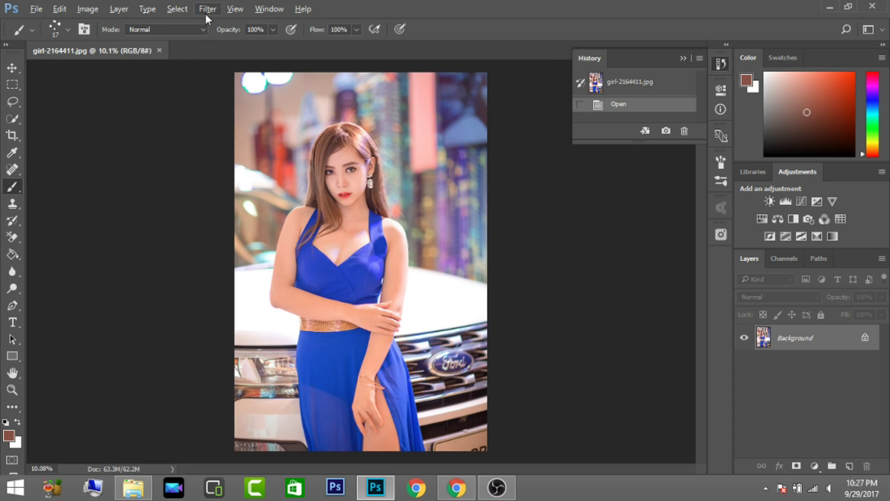
Open Select > Color Range and sample the dress's blue, including the lower skirt shades.
left_click(177, 10)
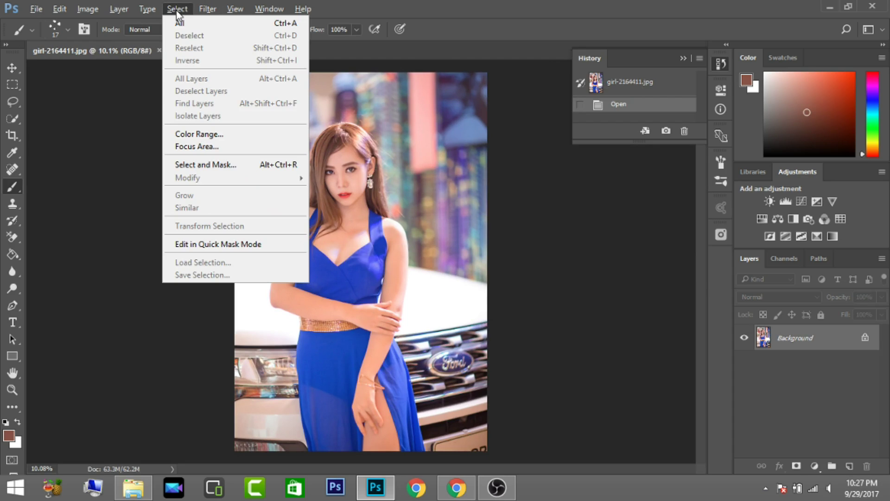
left_click(170, 132)
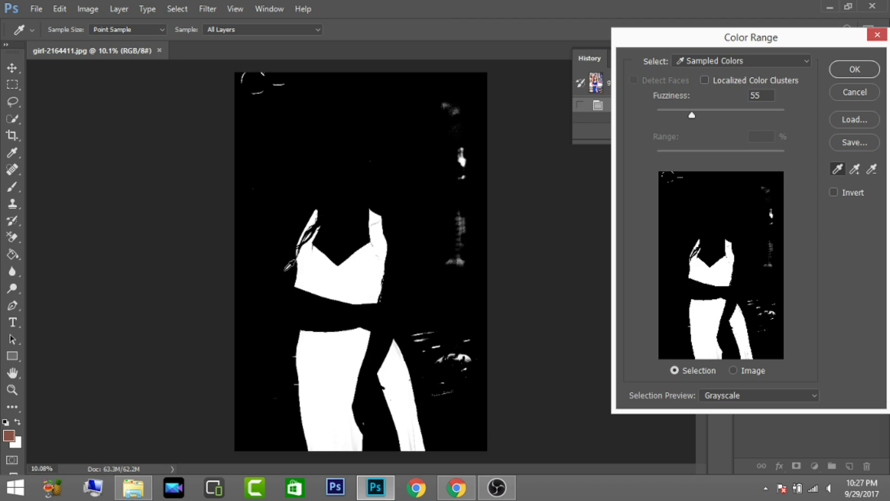
left_click(325, 268)
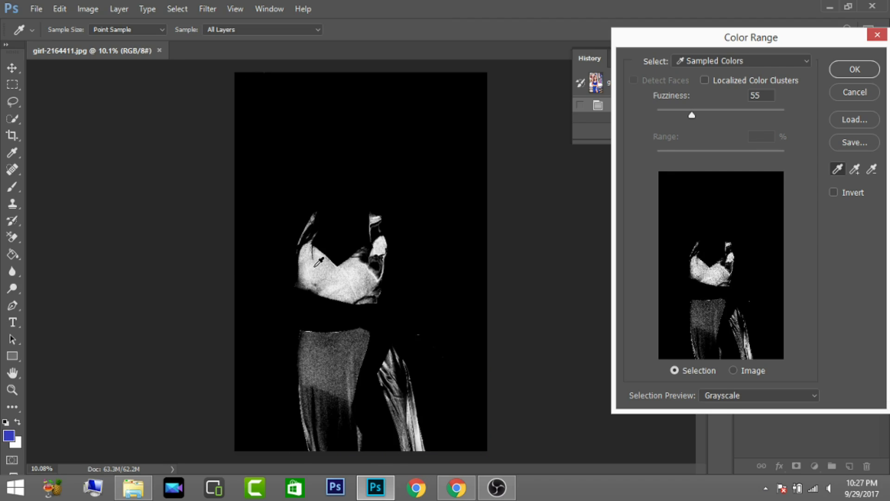
left_click(325, 265)
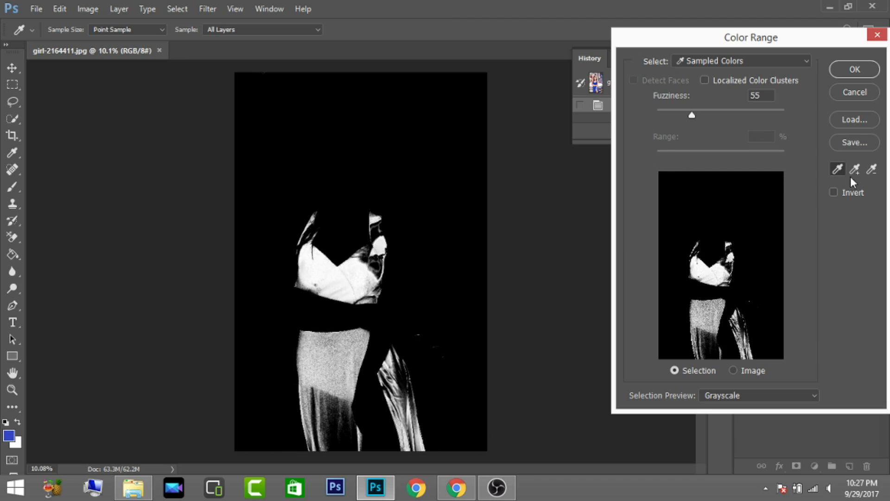
left_click(326, 269)
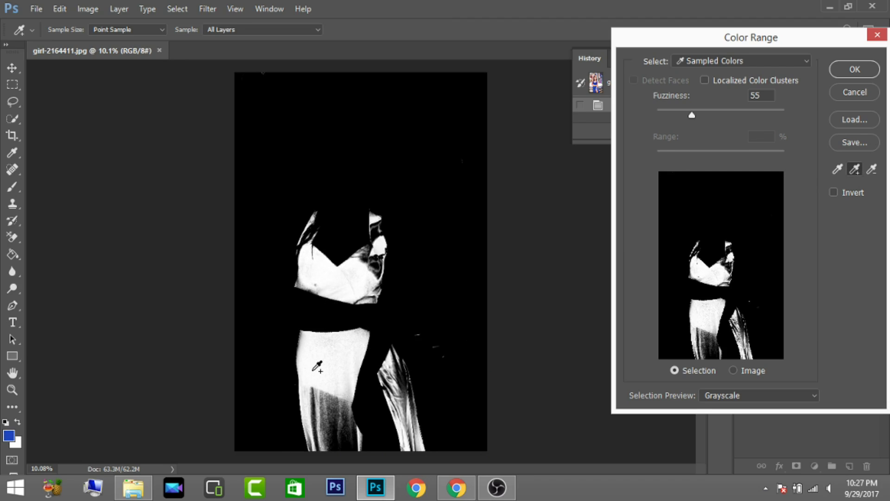
left_click(305, 394)
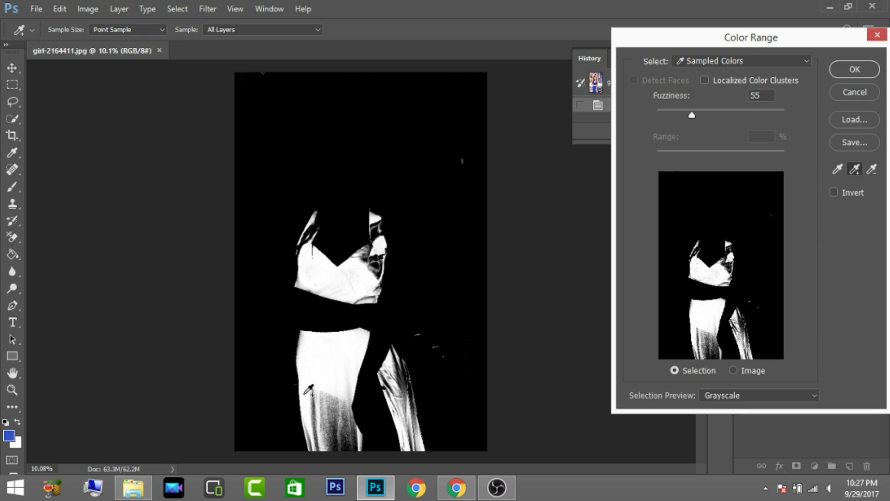
Add chest, right skirt edge, arm-area, and darker and lighter skirt tones to the sample.
left_click(380, 245)
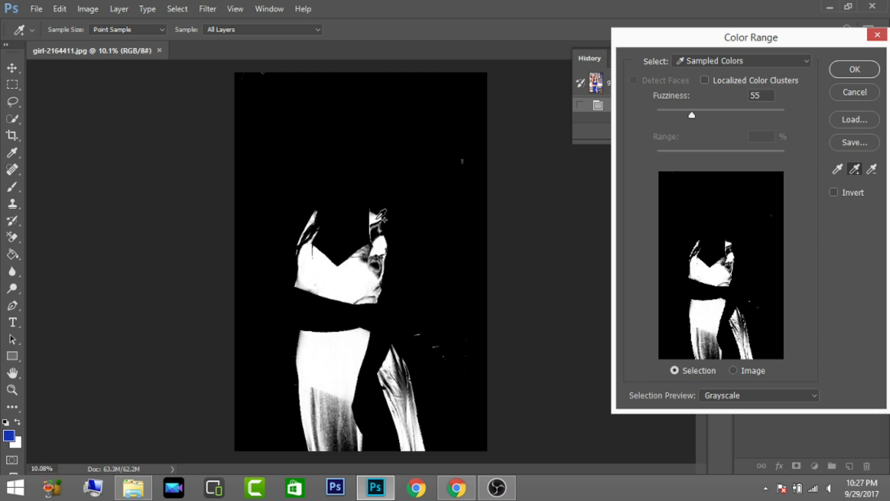
left_click(315, 219)
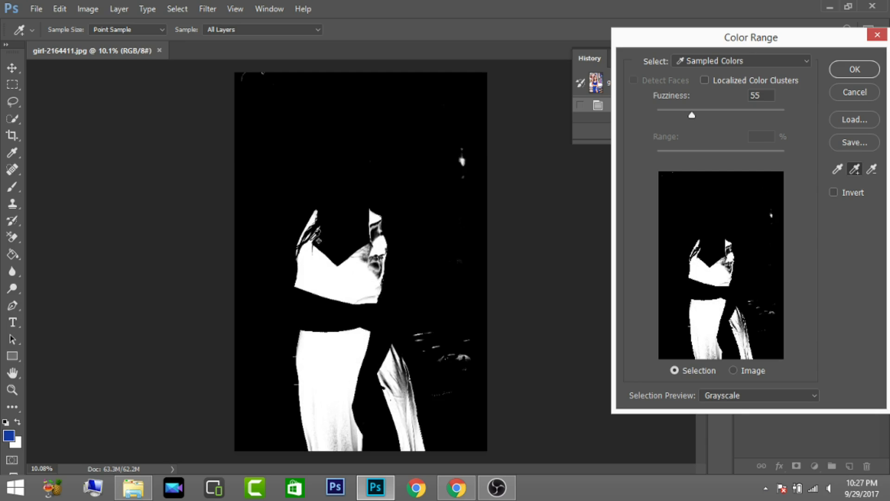
left_click(374, 250)
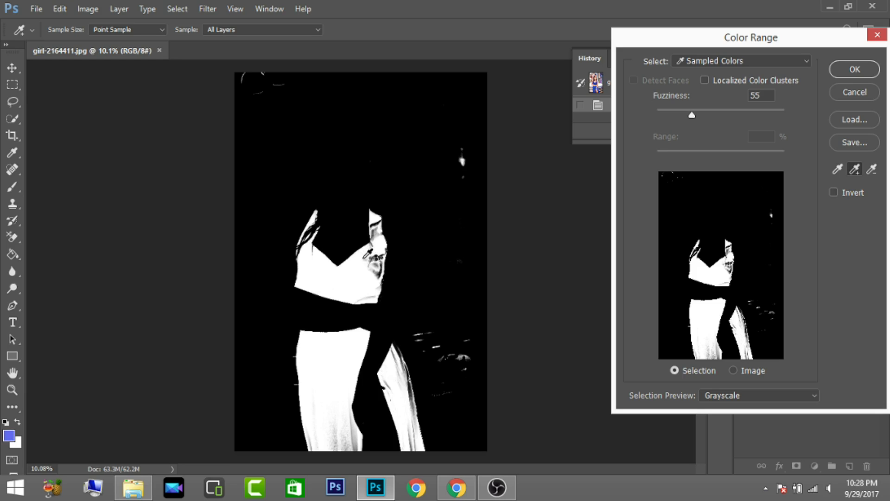
left_click(374, 263)
left_click(373, 277)
left_click(364, 297)
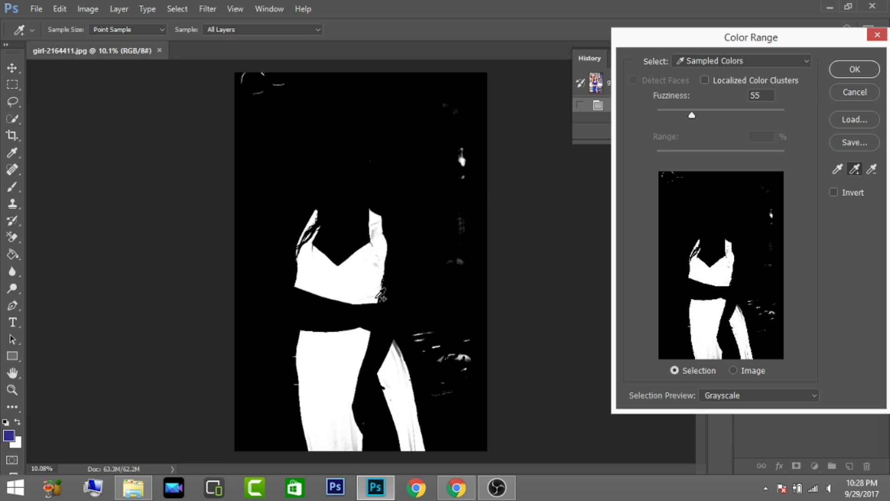
left_click(375, 294)
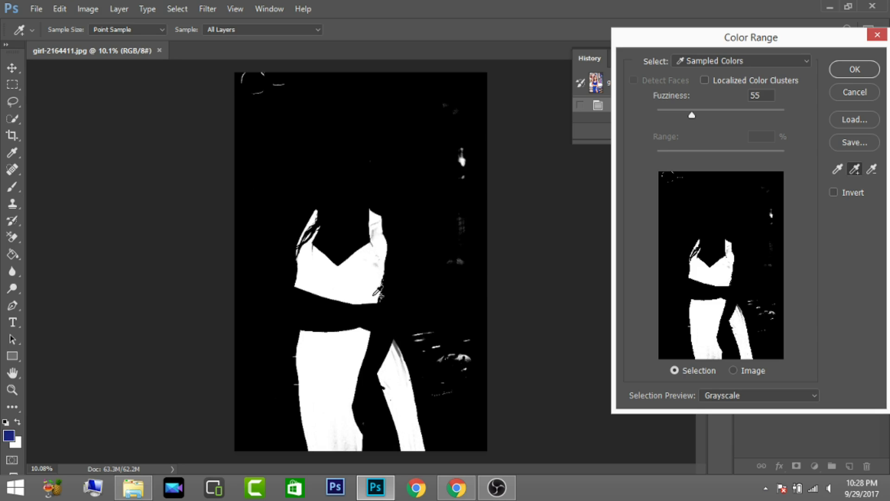
left_click(380, 260)
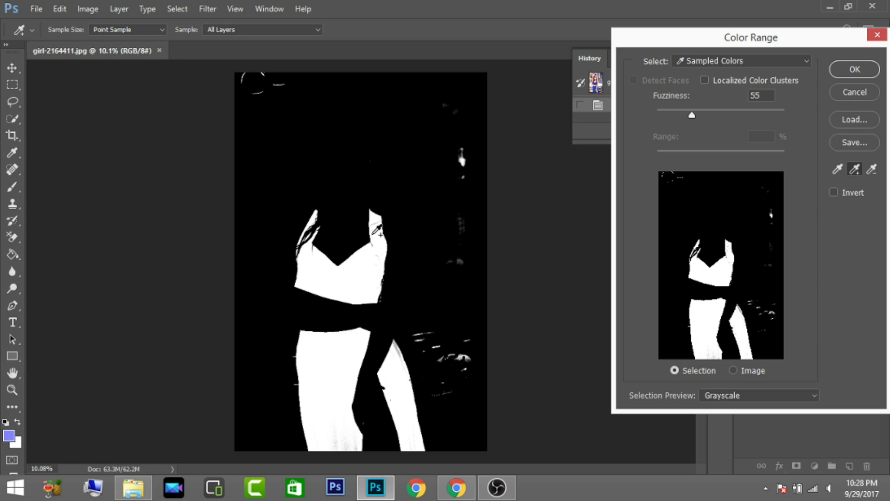
Add strap, lower-dress and top-edge blues to the Color Range sample, comparing against the photo.
left_click(309, 254)
key("ctrl+minus")
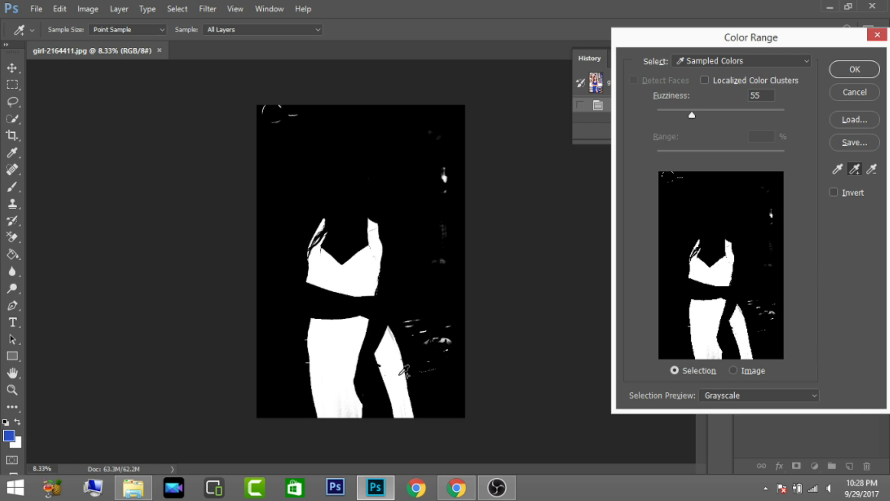
scroll(400, 366, "down", 2)
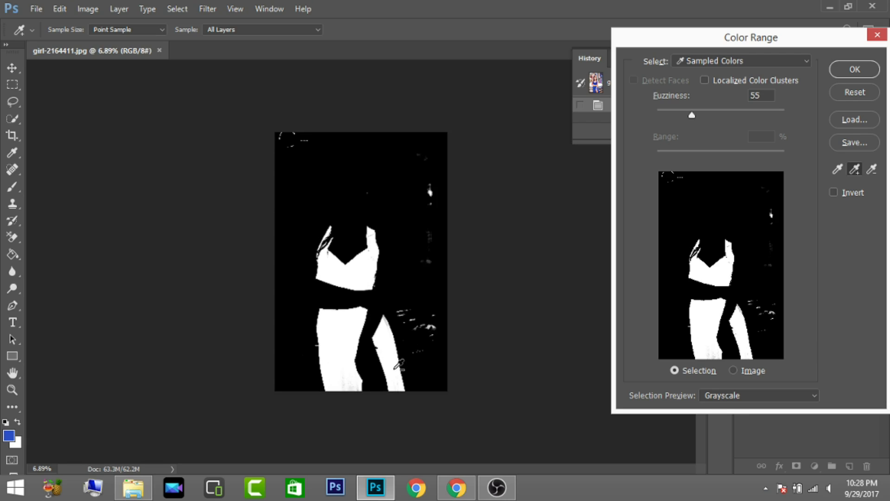
left_click(349, 380)
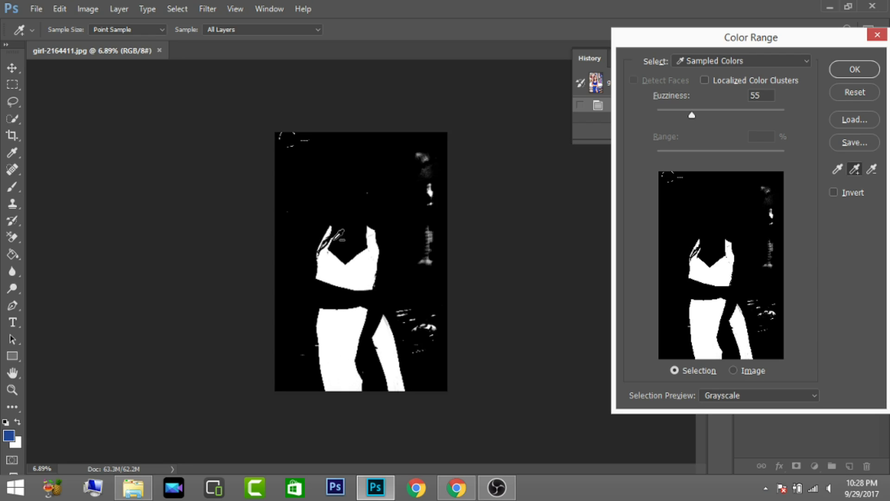
scroll(341, 236, "up", 2)
scroll(341, 236, "up", 2)
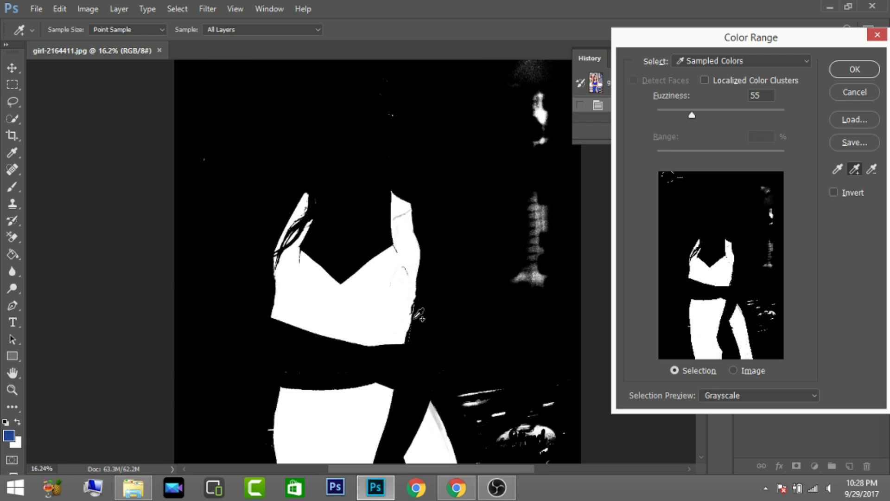
left_click(301, 255)
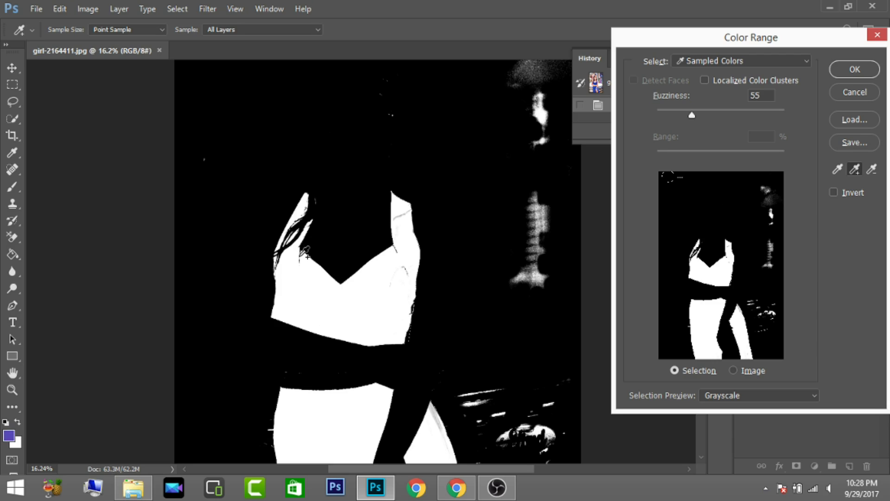
left_click(407, 271)
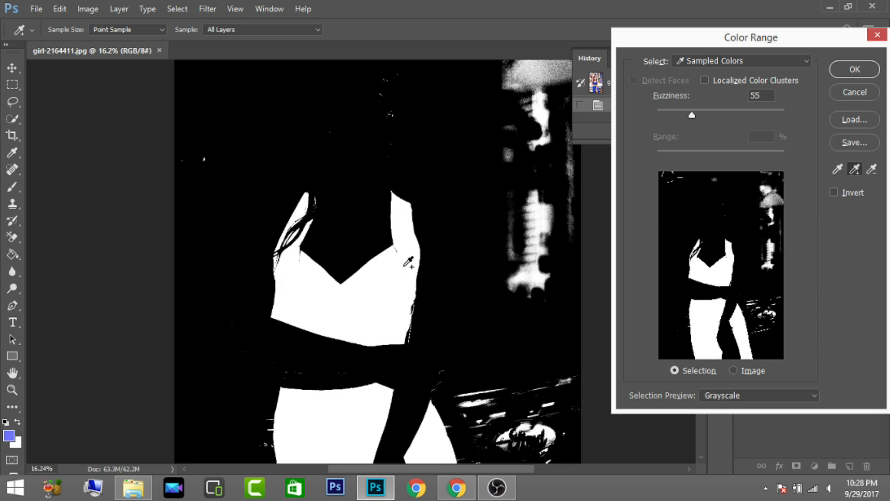
key("ctrl")
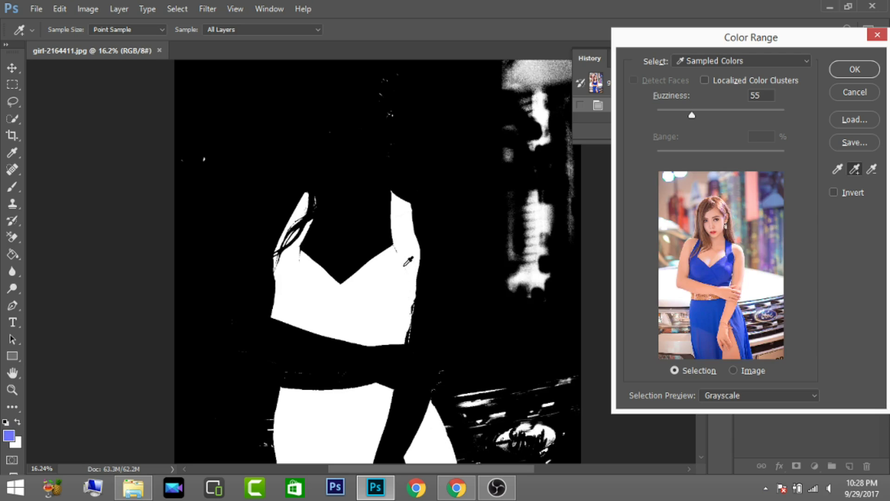
key("ctrl+z")
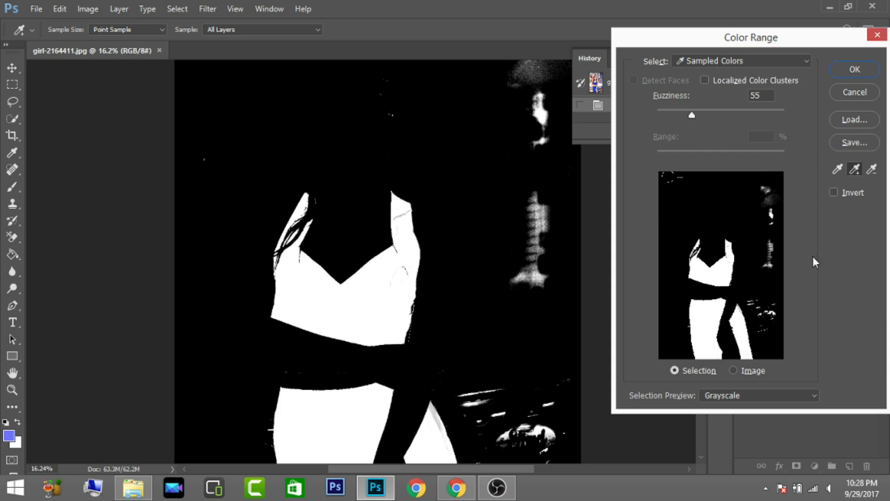
Confirm the dress selection as a Hue/Saturation adjustment layer mask and view that mask alone.
left_click(846, 69)
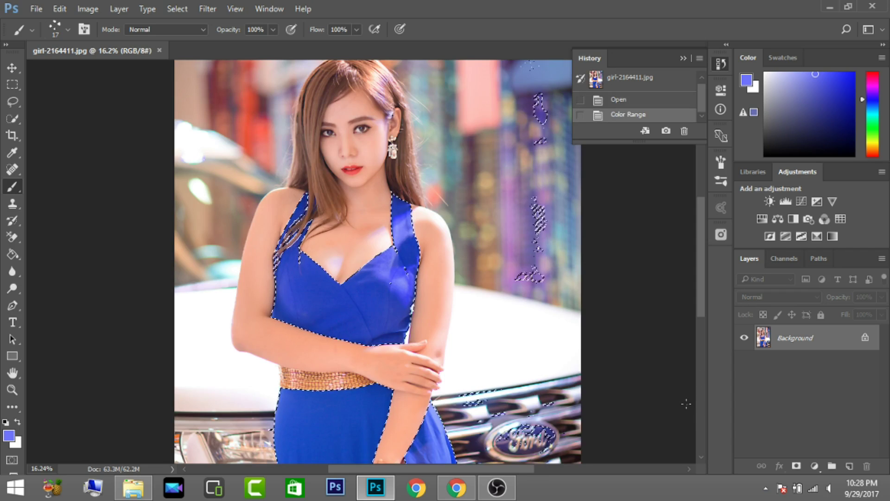
left_click(822, 468)
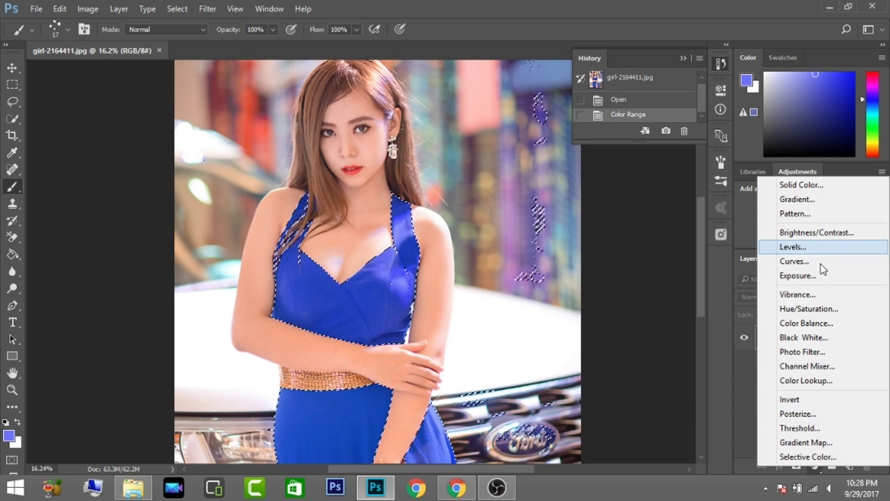
left_click(811, 309)
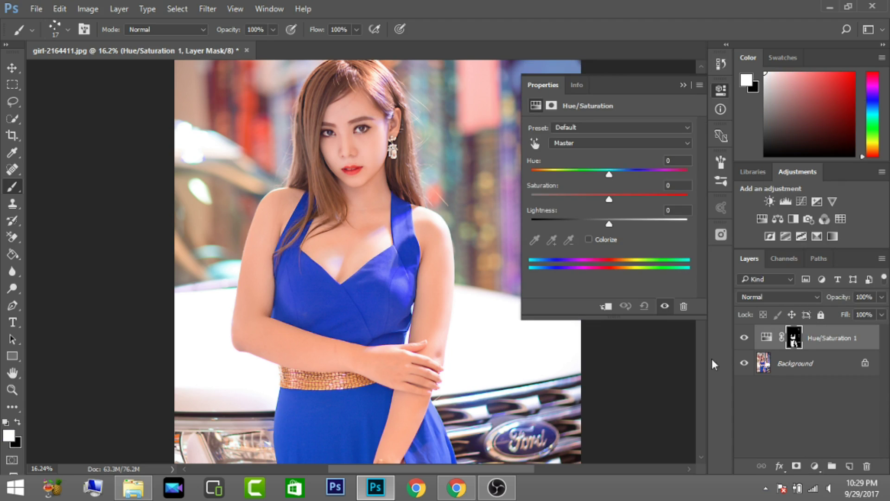
left_click(793, 339, "alt")
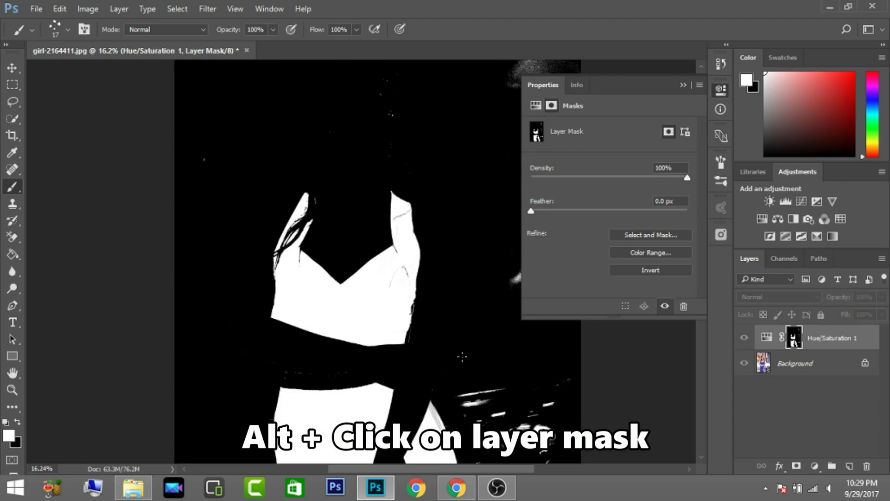
Select the Brush Tool with the hard round preset at 190 px.
right_click(20, 191)
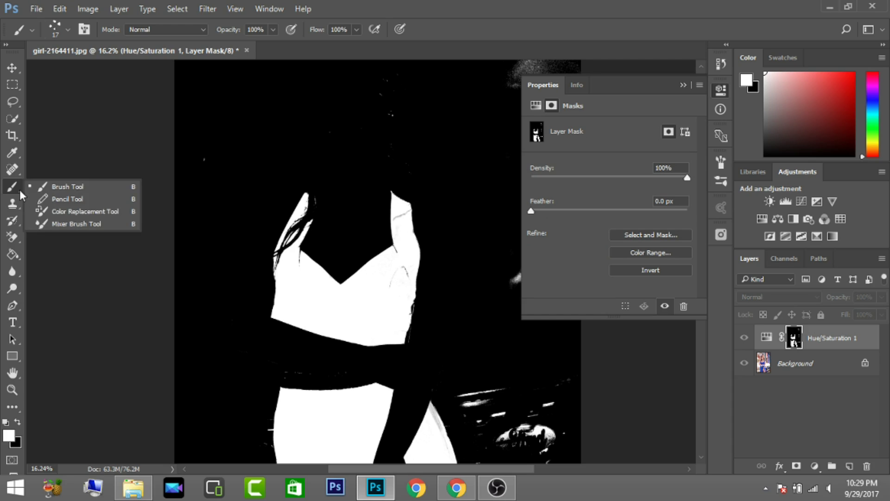
left_click(34, 187)
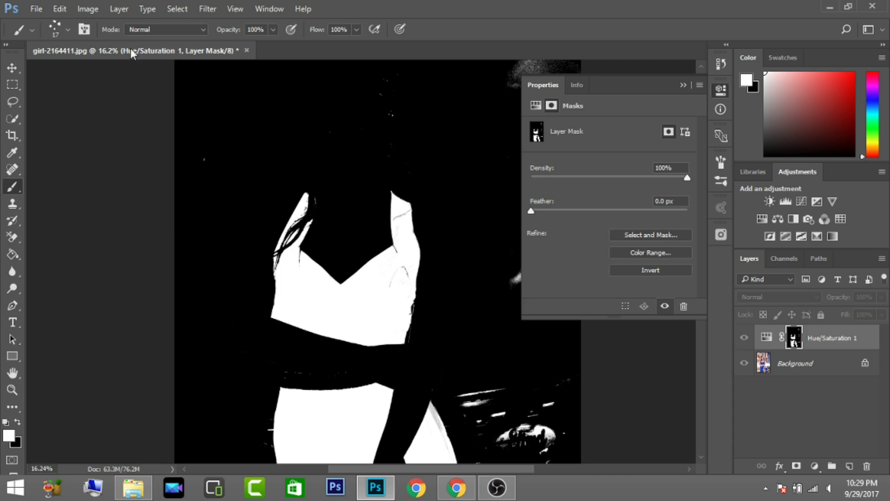
left_click(67, 29)
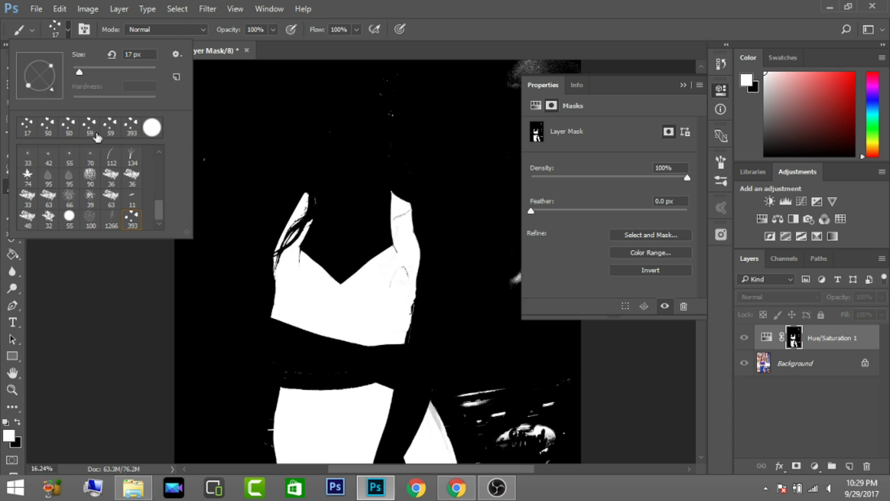
left_click(151, 129)
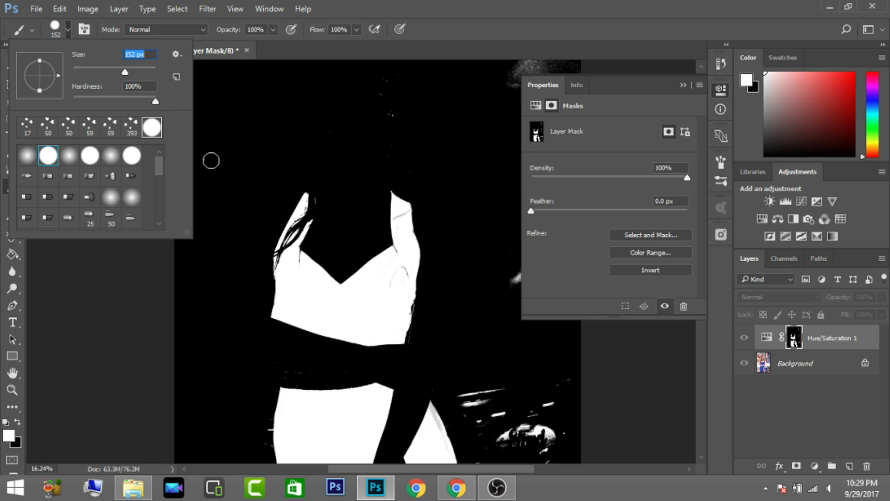
left_click_drag(124, 72, 133, 72)
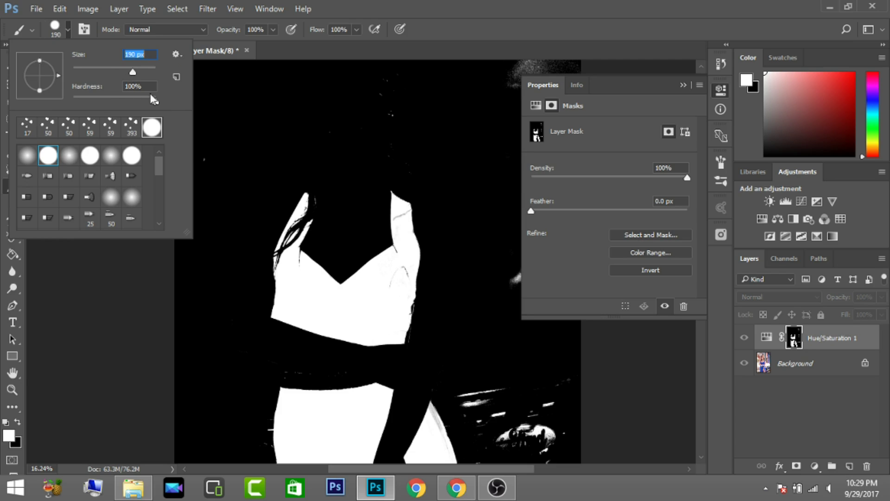
left_click(206, 153)
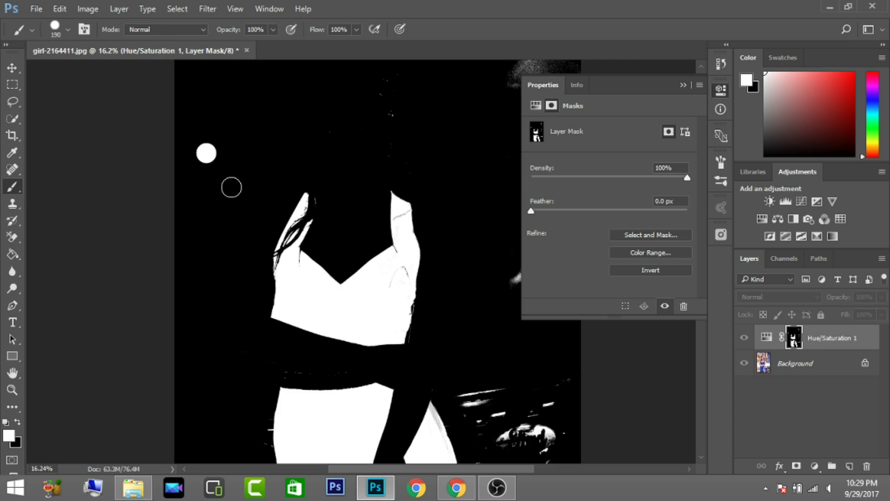
Paint black over the stray dot, the upper-right specks and the streaks near the car.
left_click(18, 422)
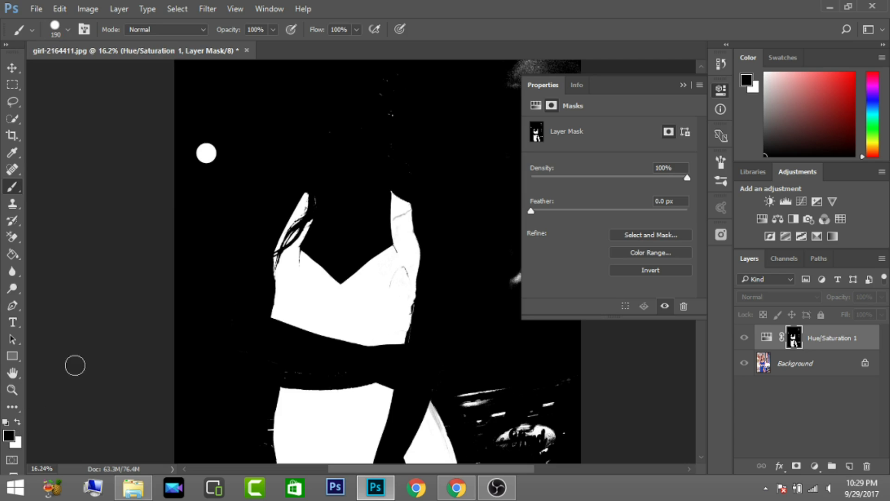
mouse_move(213, 151)
left_mouse_down()
mouse_move(201, 159)
mouse_move(212, 143)
left_mouse_up()
mouse_move(366, 79)
left_mouse_down()
mouse_move(399, 131)
mouse_move(392, 131)
mouse_move(394, 154)
mouse_move(330, 130)
mouse_move(390, 97)
mouse_move(403, 143)
mouse_move(446, 190)
mouse_move(543, 129)
mouse_move(539, 216)
mouse_move(554, 286)
mouse_move(511, 270)
left_mouse_up()
mouse_move(491, 381)
left_mouse_down()
mouse_move(463, 392)
mouse_move(491, 445)
mouse_move(517, 405)
mouse_move(572, 372)
mouse_move(537, 438)
mouse_move(569, 431)
mouse_move(493, 455)
mouse_move(457, 422)
left_mouse_up()
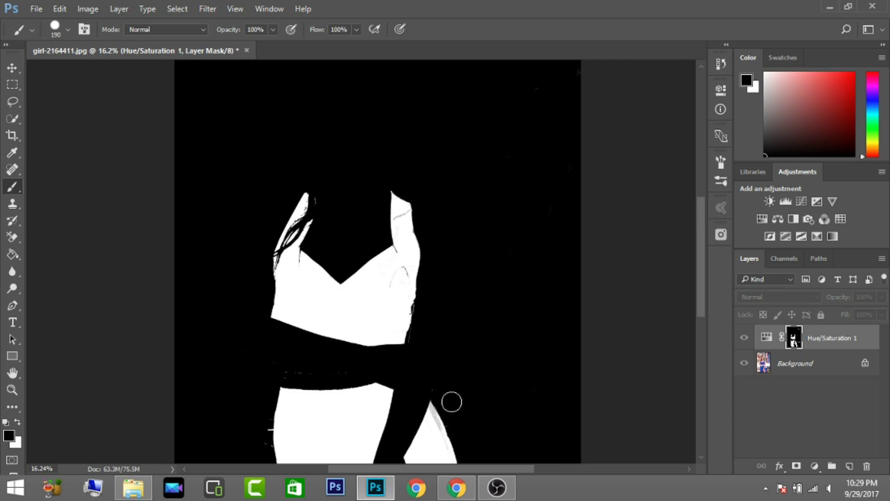
Zoom in and paint out specks along the belt and the sliver beside the dress edge.
scroll(287, 382, "up", 3)
scroll(287, 382, "up", 2)
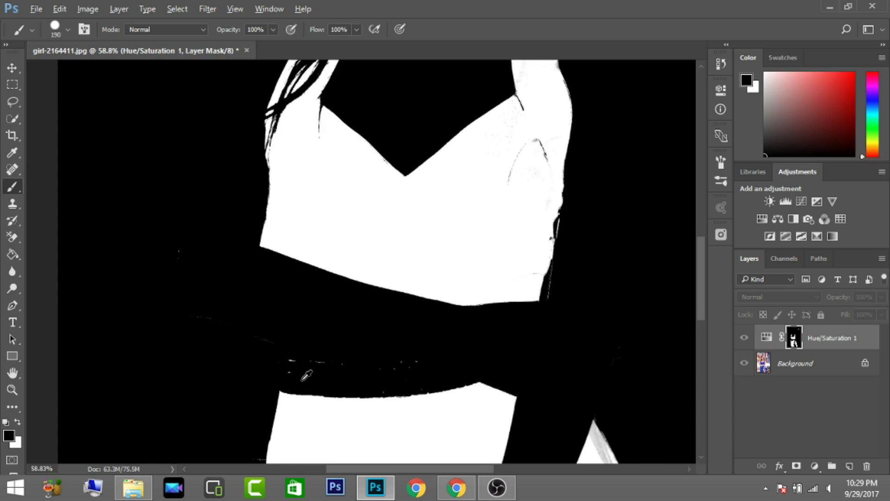
scroll(287, 383, "up", 3)
left_click_drag(314, 306, 146, 255)
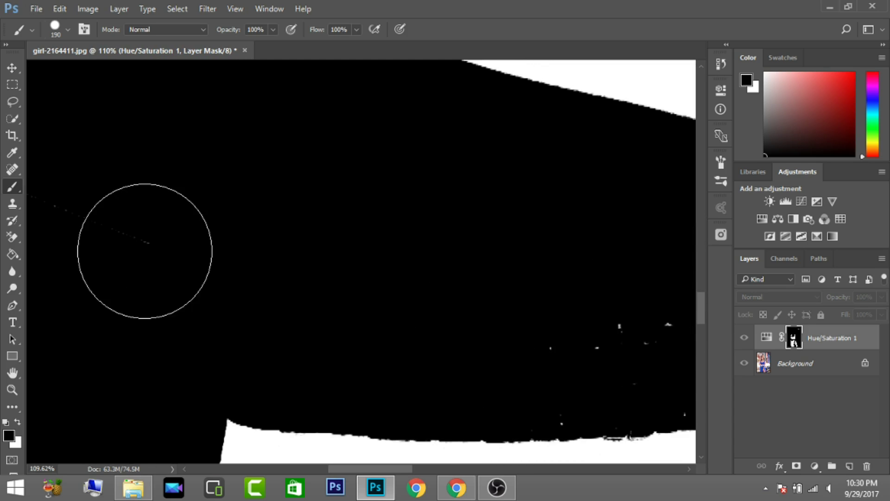
scroll(73, 206, "down", 3)
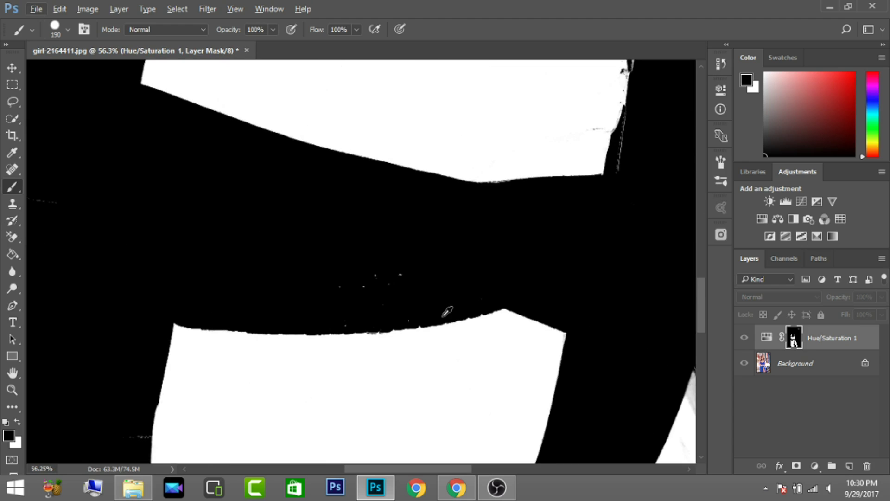
left_click_drag(428, 285, 284, 278)
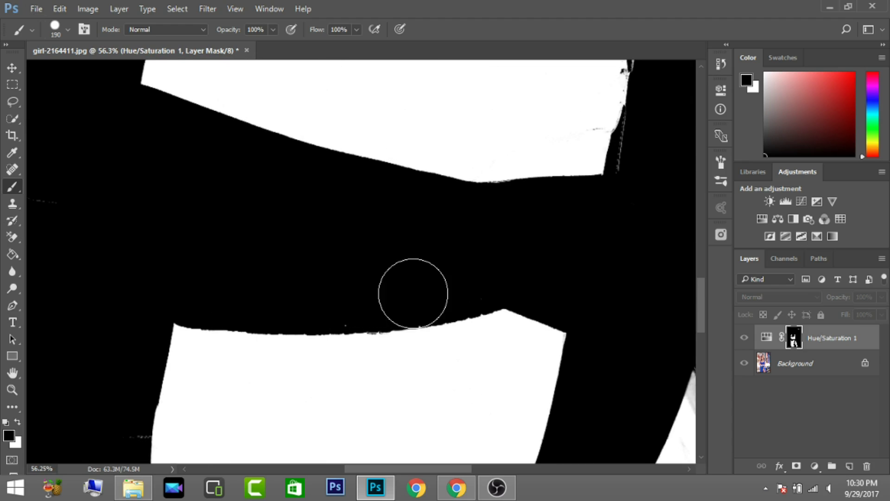
scroll(477, 249, "down", 1)
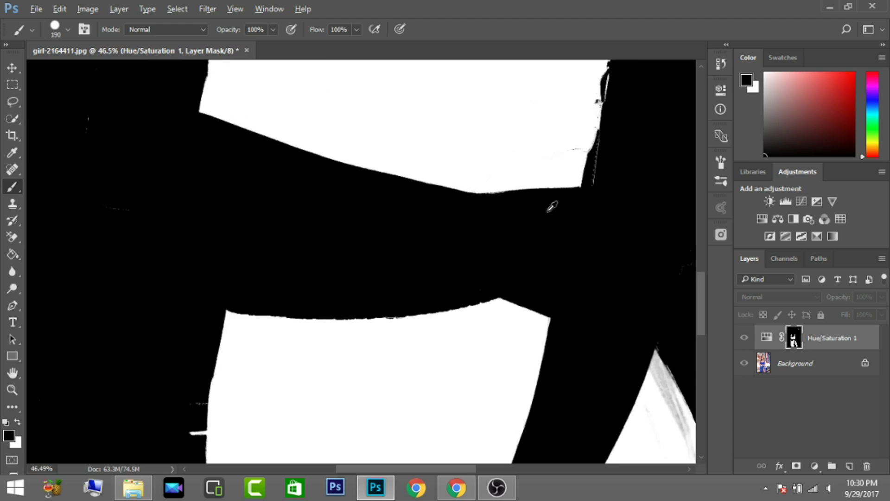
scroll(568, 206, "up", 3)
mouse_move(567, 229)
left_mouse_down()
mouse_move(553, 229)
mouse_move(556, 193)
left_mouse_up()
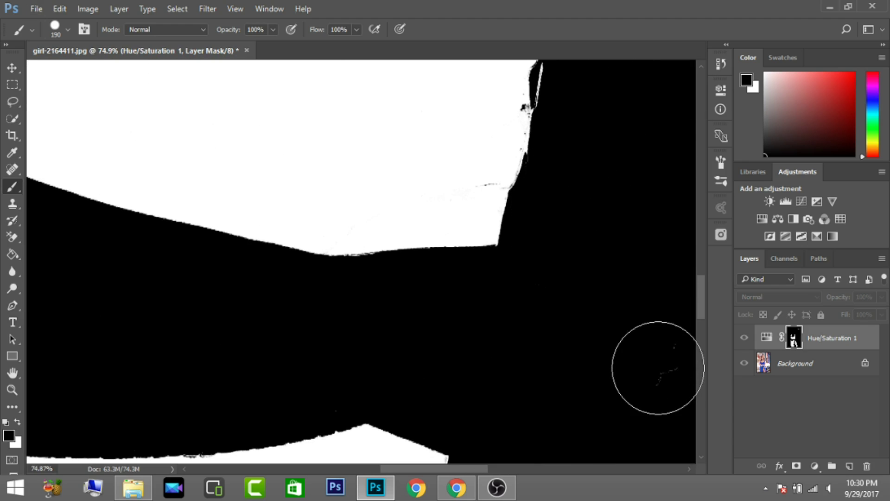
Paint out the white streak beside the left leg.
scroll(388, 404, "down", 1)
scroll(384, 389, "down", 3)
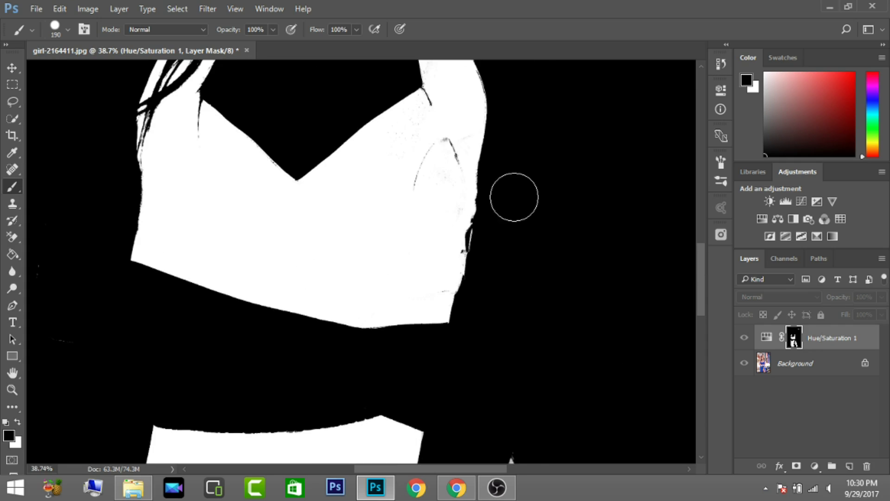
scroll(554, 231, "down", 2)
scroll(589, 254, "down", 1)
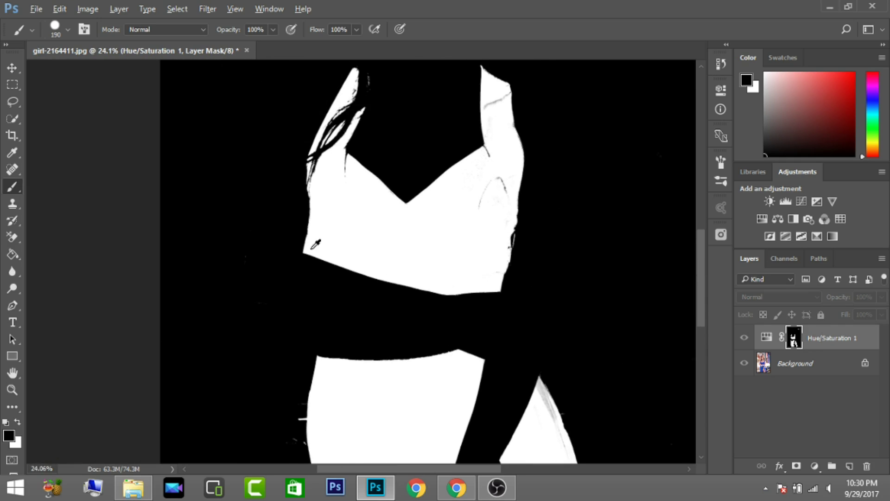
scroll(297, 286, "down", 1)
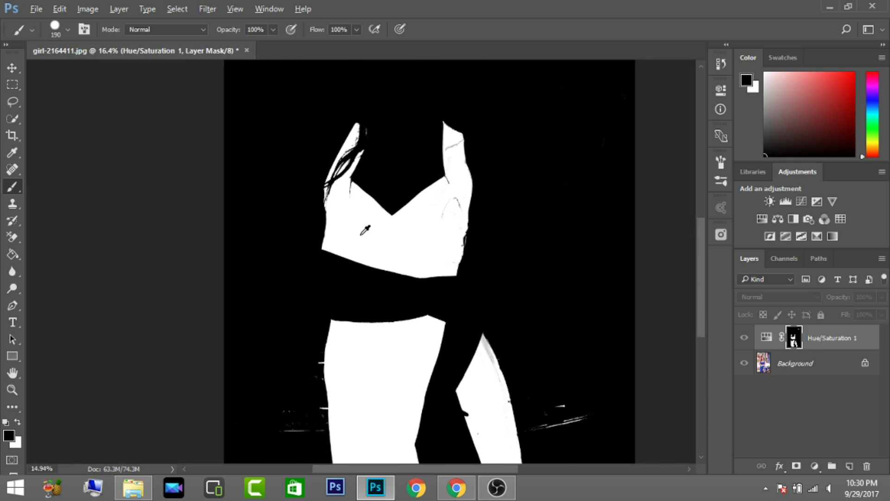
scroll(358, 378, "up", 2)
scroll(293, 398, "up", 1)
mouse_move(282, 392)
left_mouse_down()
mouse_move(224, 369)
mouse_move(153, 361)
mouse_move(257, 382)
mouse_move(296, 318)
mouse_move(325, 371)
mouse_move(346, 374)
mouse_move(340, 175)
mouse_move(339, 270)
left_mouse_up()
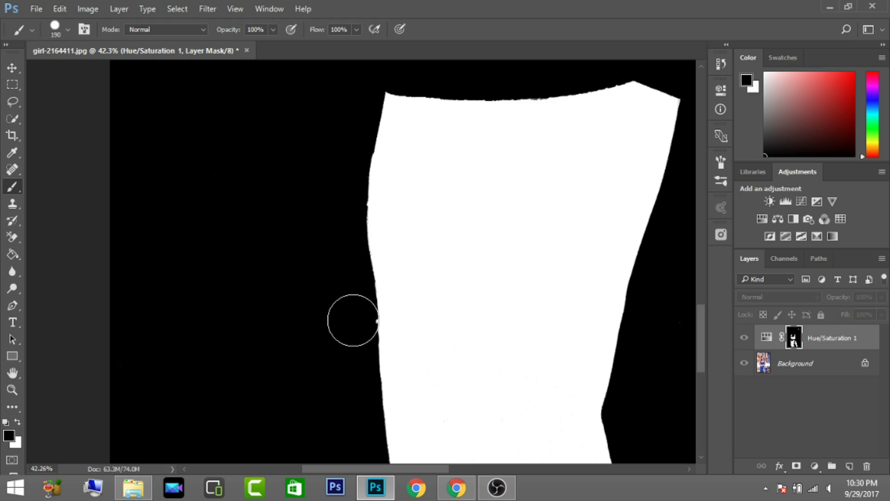
Paint out the stray white streaks to the right of the skirt.
scroll(292, 342, "down", 3)
scroll(279, 361, "down", 2)
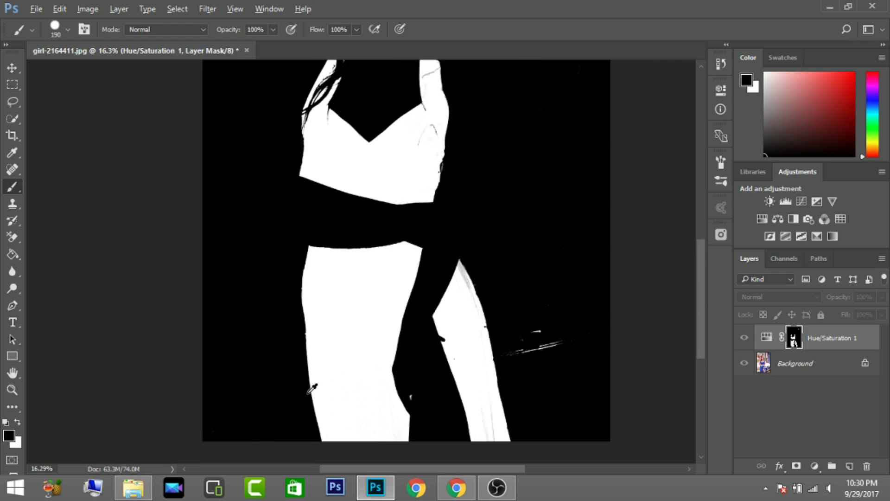
scroll(415, 421, "up", 2)
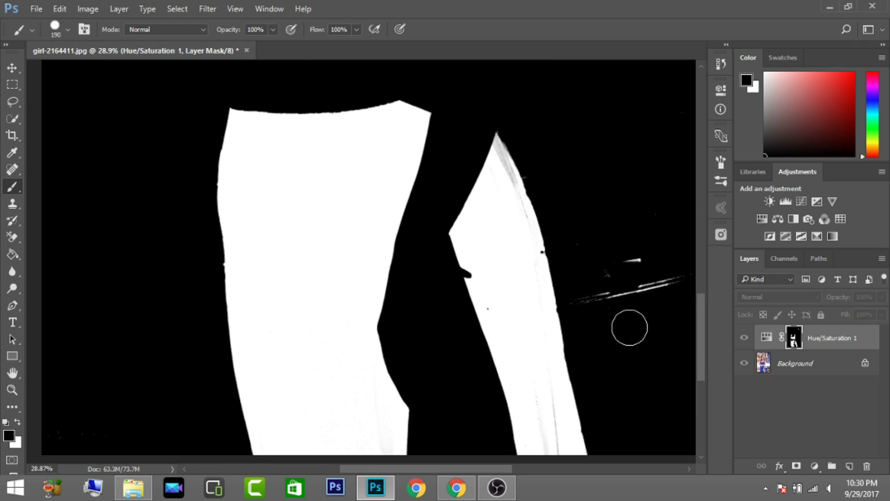
left_click_drag(586, 363, 576, 281)
left_click_drag(620, 344, 680, 298)
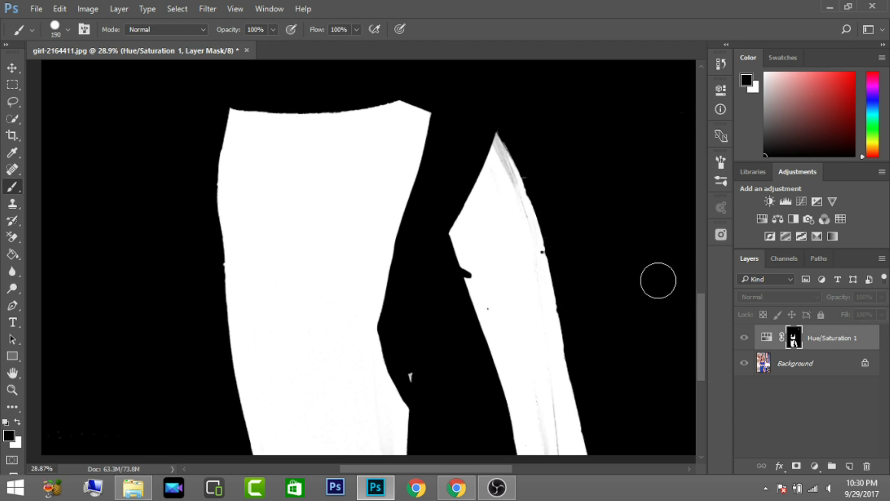
scroll(566, 269, "down", 2)
scroll(312, 245, "down", 3)
scroll(556, 302, "down", 1)
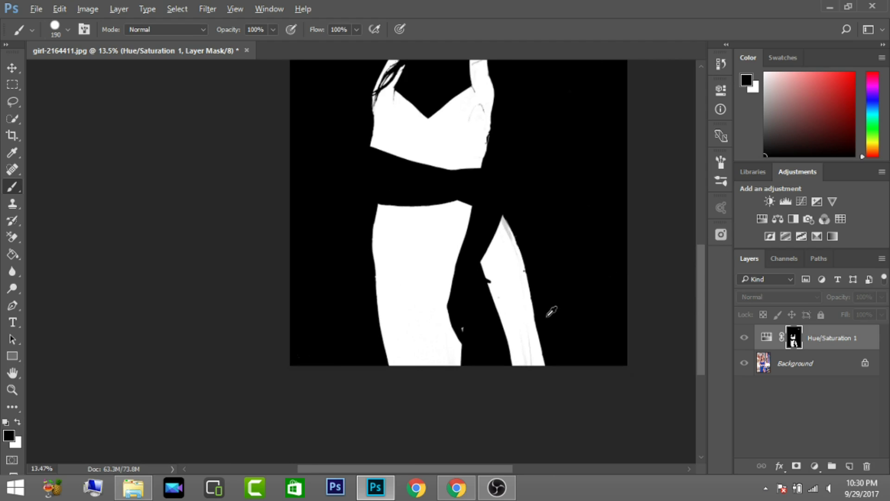
scroll(545, 299, "down", 1)
scroll(503, 79, "up", 2)
scroll(504, 83, "up", 2)
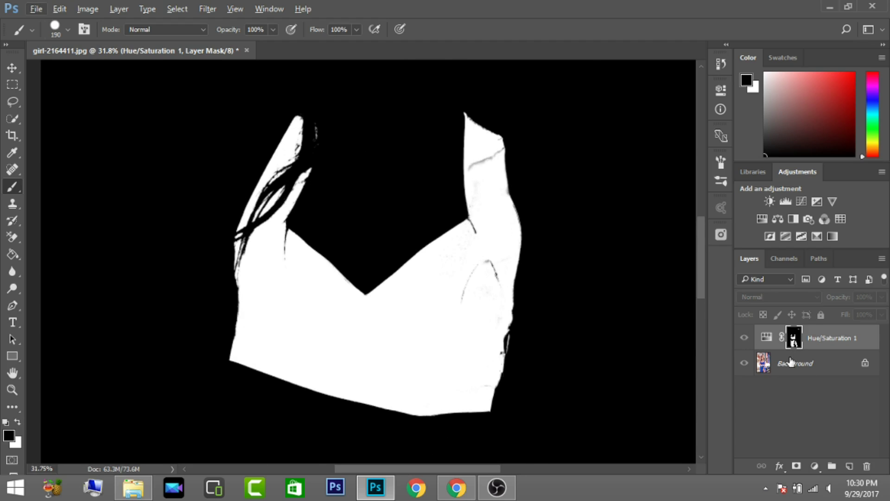
Check the photo, reselect the mask, hide the Background layer and view the mask alone.
left_click(769, 338)
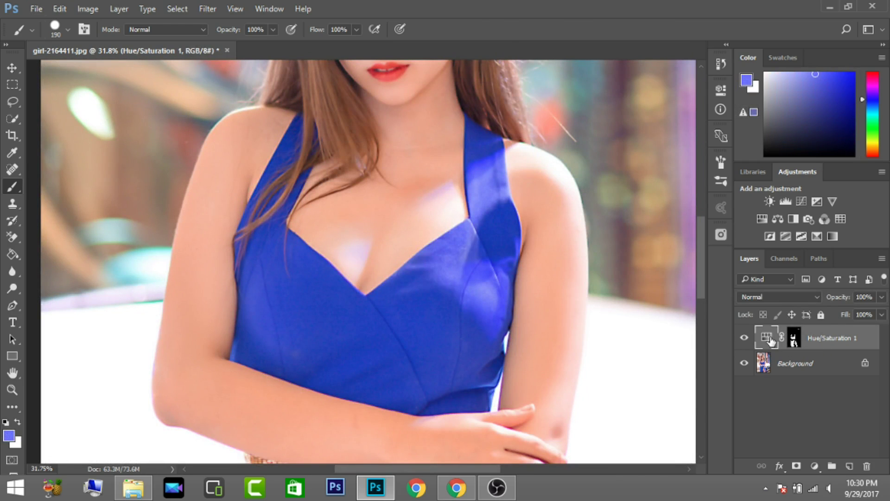
left_click(795, 337)
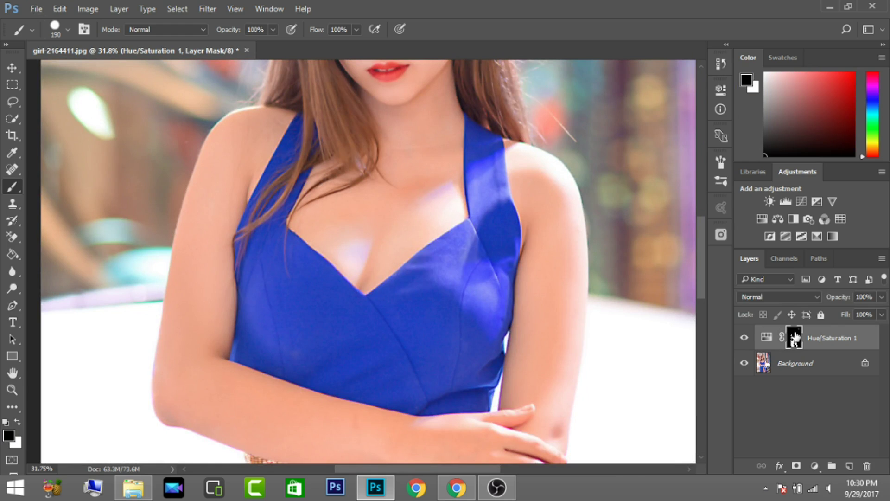
left_click(745, 364)
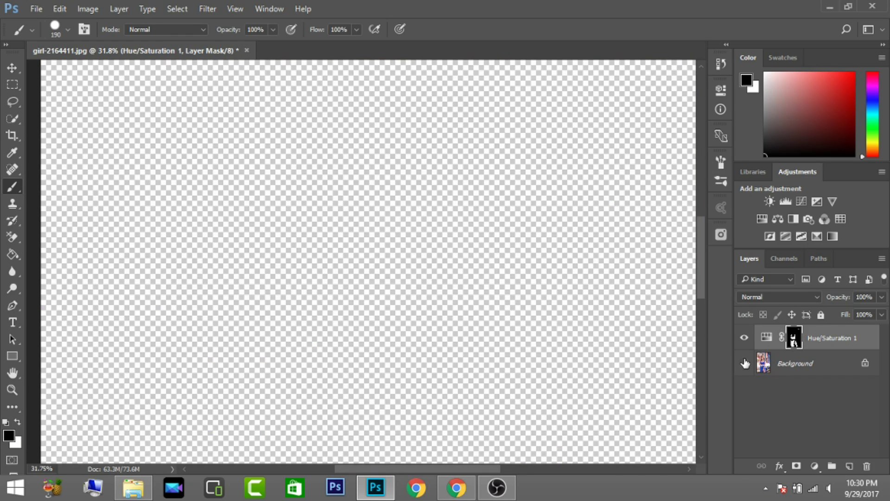
left_click(795, 341, "alt")
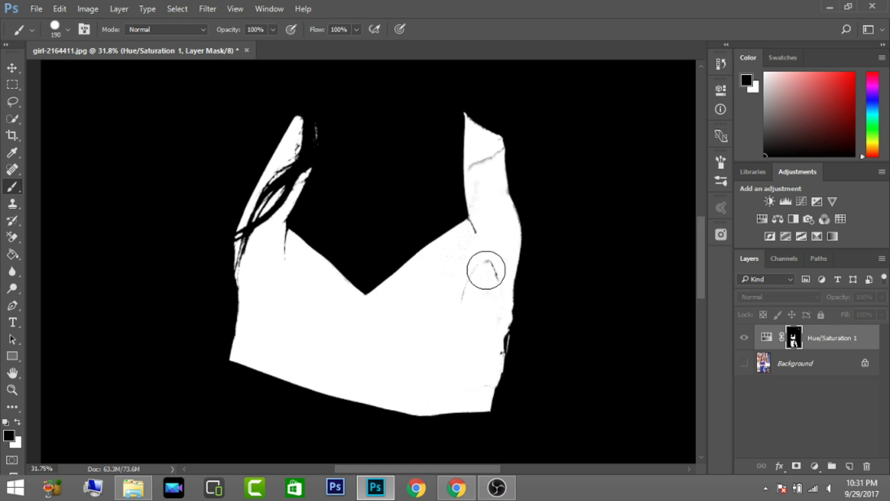
Undo a stray black dab, then paint white over the mask notch, right-strap line and bodice-edge specks.
left_click(279, 251)
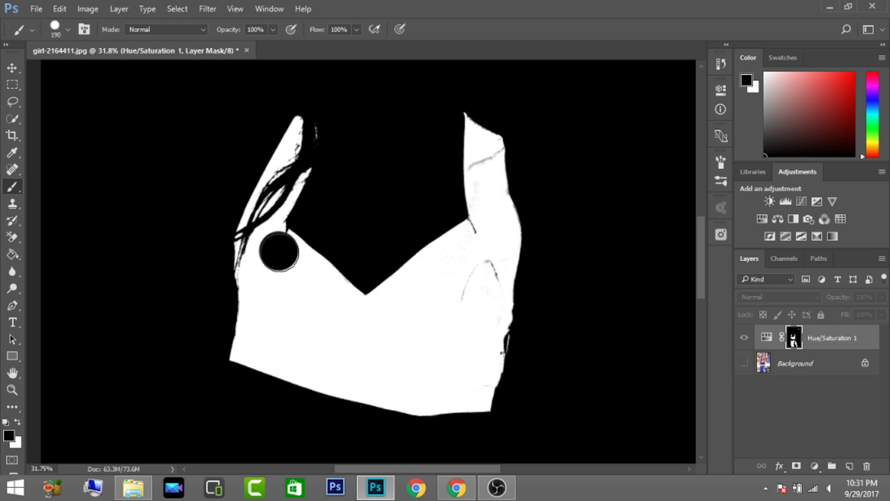
key("ctrl+z")
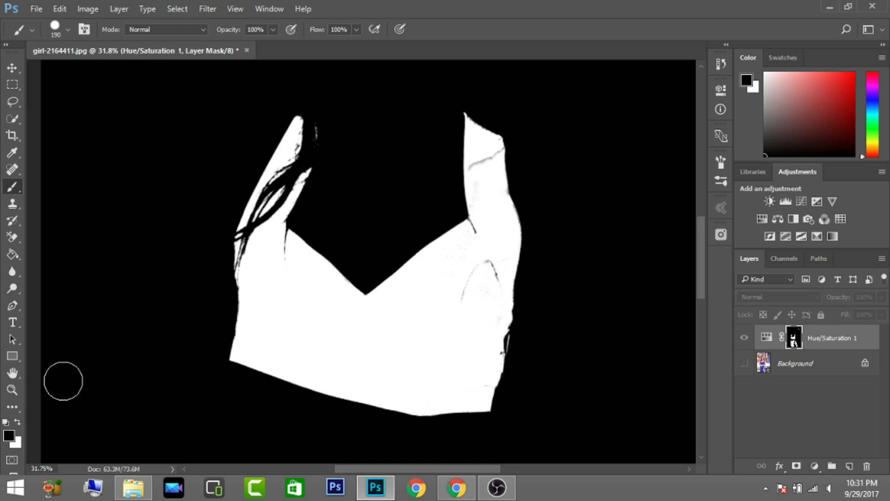
left_click(17, 422)
left_click_drag(267, 272, 288, 272)
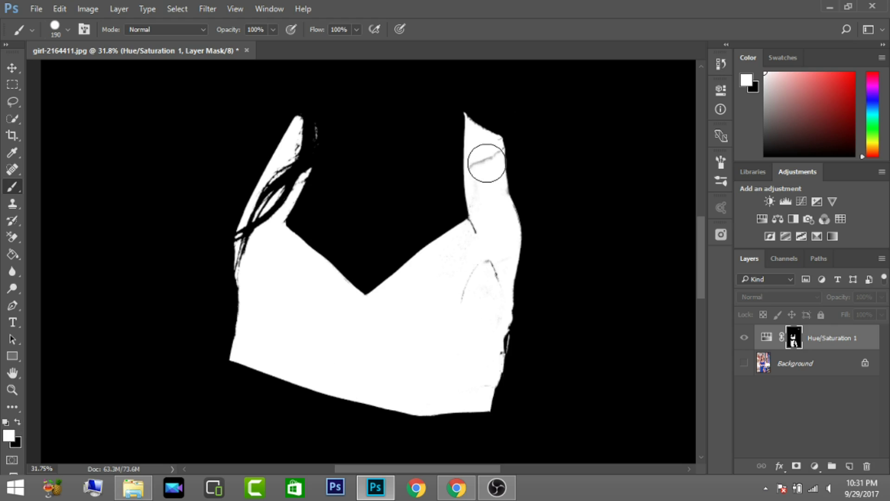
mouse_move(483, 160)
left_mouse_down()
mouse_move(481, 233)
mouse_move(448, 341)
left_mouse_up()
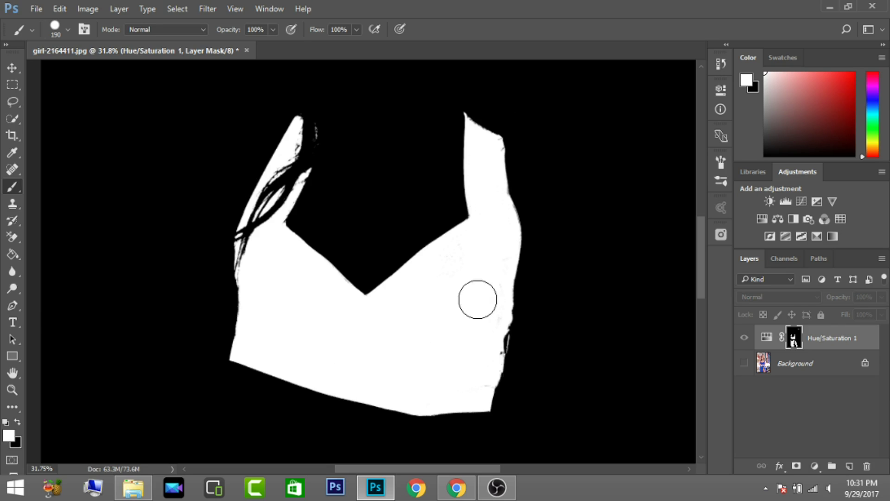
left_click_drag(488, 325, 487, 348)
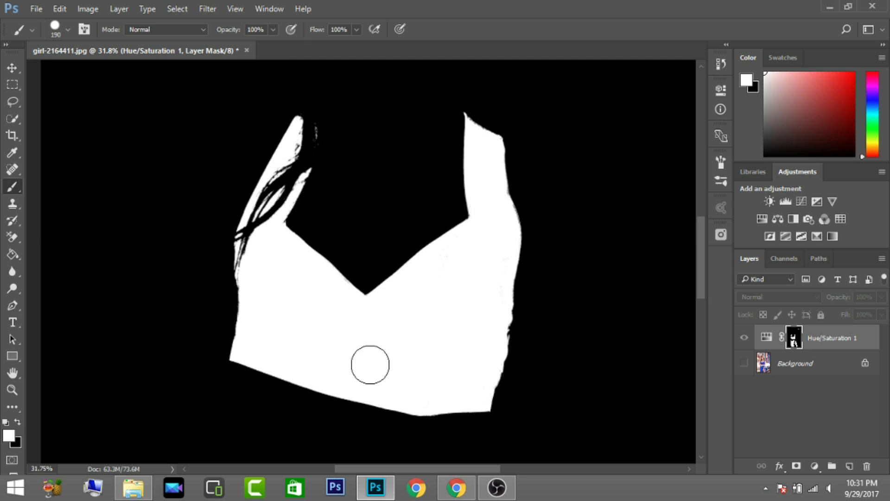
Zoom into the skirt on the mask and paint white over the grey streak on its edge.
scroll(334, 350, "down", 1, "alt")
scroll(335, 348, "down", 6, "alt")
scroll(335, 347, "down", 3, "alt")
scroll(341, 354, "down", 3, "alt")
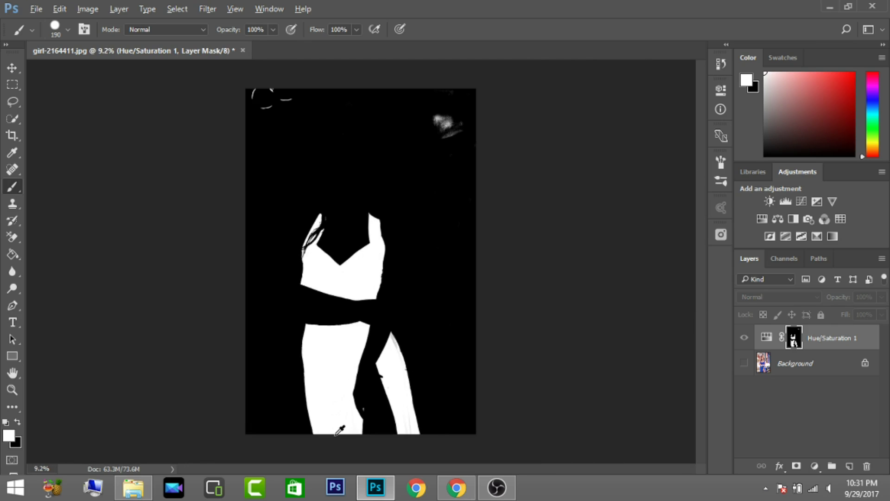
scroll(344, 423, "up", 7, "alt")
scroll(340, 431, "up", 4, "alt")
scroll(453, 411, "up", 4, "alt")
scroll(407, 413, "up", 5, "alt")
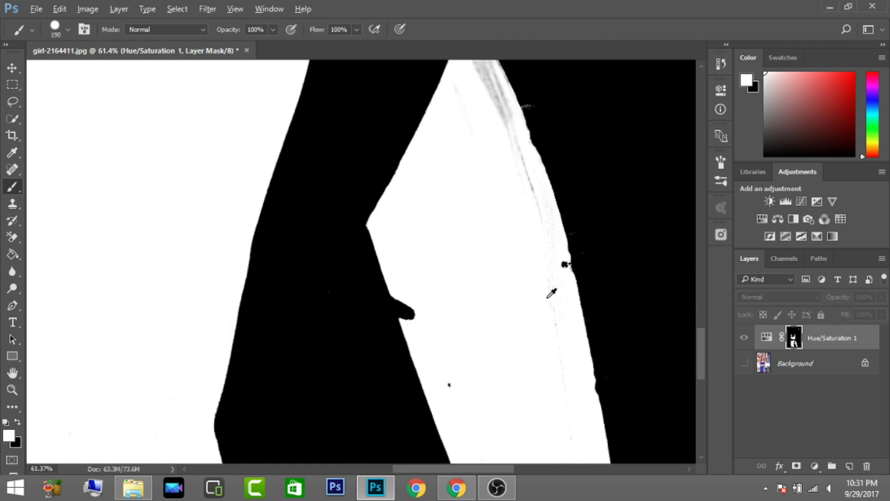
mouse_move(503, 161)
left_mouse_down()
mouse_move(533, 299)
mouse_move(530, 276)
left_mouse_up()
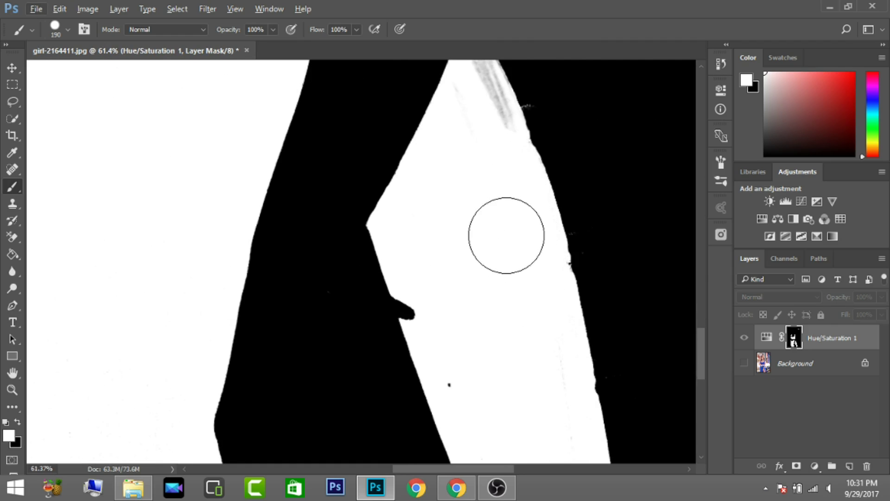
Set the brush size to 42 px in the brush picker.
scroll(319, 357, "down", 6, "alt")
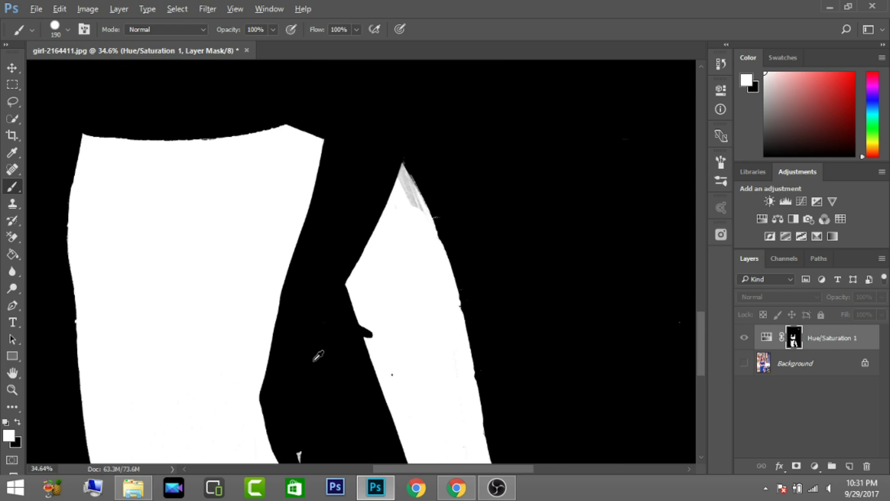
scroll(376, 218, "down", 2, "alt")
scroll(398, 209, "up", 4, "alt")
scroll(407, 217, "up", 3, "alt")
scroll(432, 211, "up", 2, "alt")
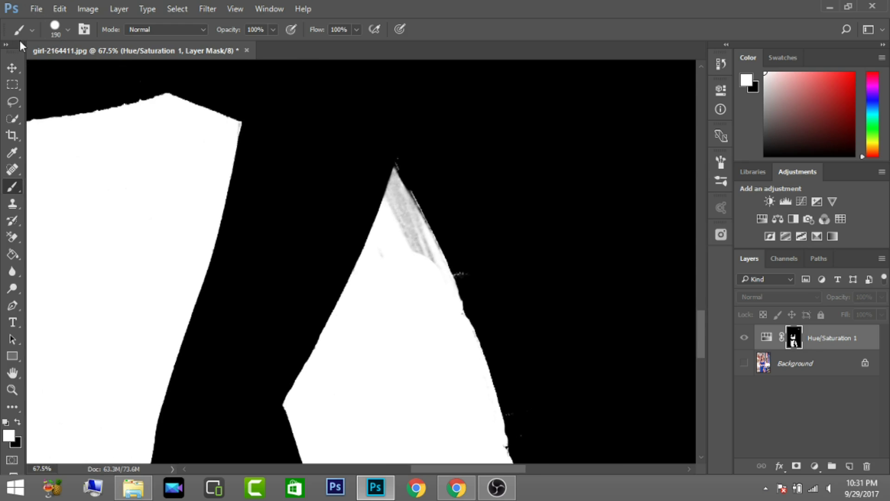
left_click(35, 32)
left_click(65, 26)
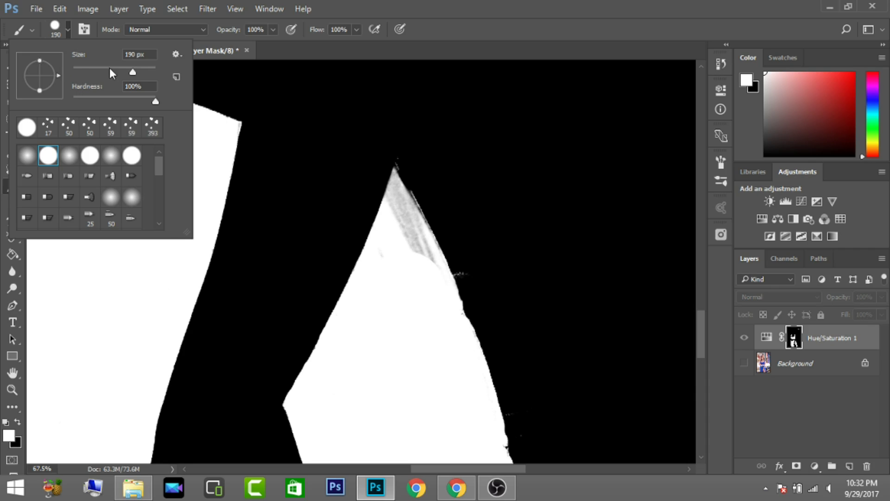
left_click_drag(129, 69, 90, 71)
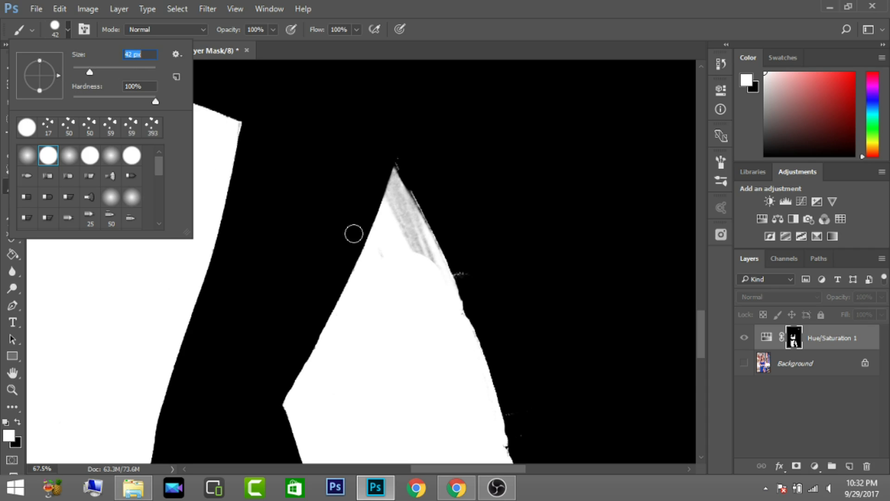
Whiten the grey right edge and tip of the skirt peak and faint interior streaks.
left_click_drag(421, 255, 398, 207)
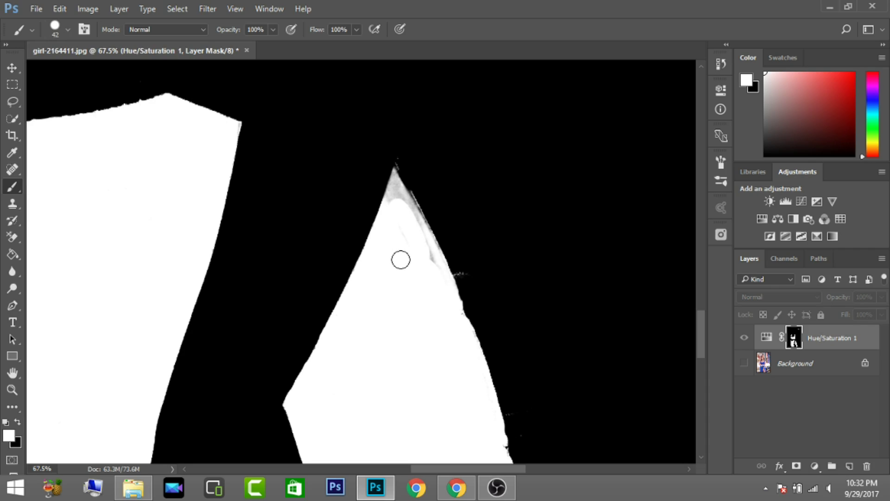
mouse_move(436, 267)
left_mouse_down()
mouse_move(397, 189)
mouse_move(392, 223)
mouse_move(404, 256)
mouse_move(423, 274)
left_mouse_up()
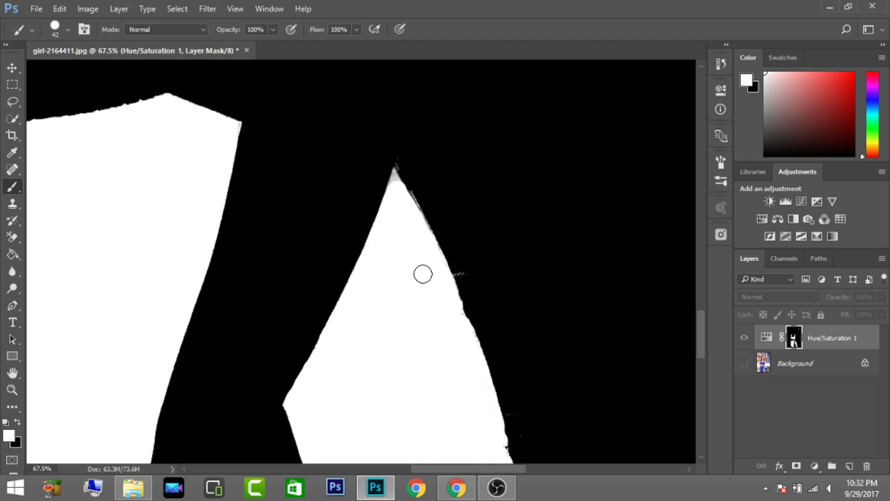
scroll(418, 310, "down", 1)
scroll(425, 310, "down", 2)
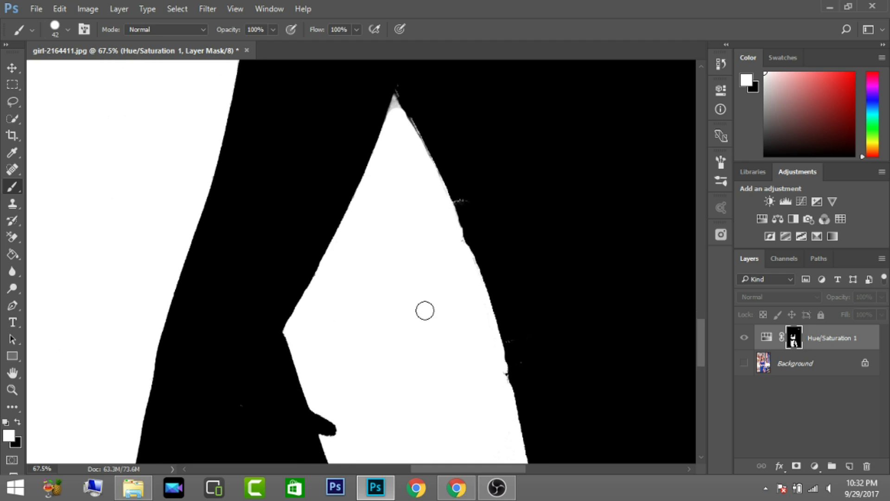
scroll(425, 310, "down", 5)
scroll(459, 316, "down", 3)
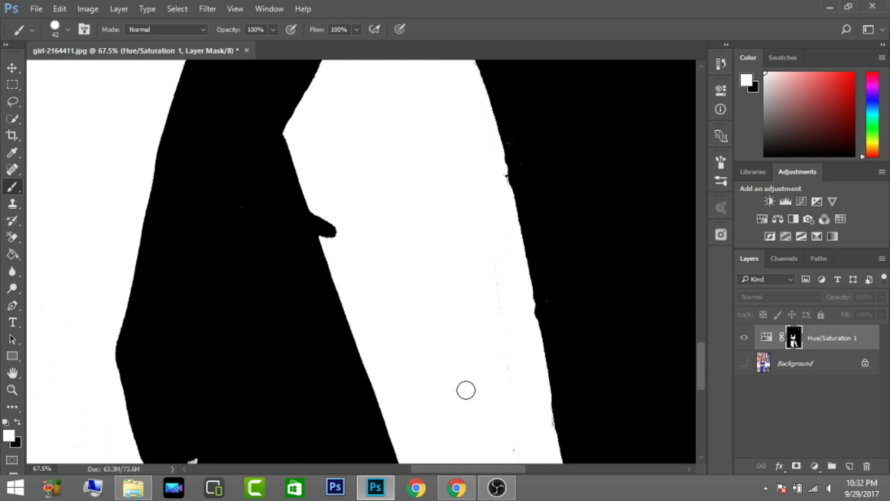
mouse_move(505, 264)
left_mouse_down()
mouse_move(499, 312)
mouse_move(515, 434)
left_mouse_up()
Paint white over the remaining grey streaks and blob lower on the skirt.
scroll(477, 336, "down", 3)
scroll(475, 334, "down", 5)
left_click_drag(534, 448, 534, 343)
left_click_drag(514, 406, 488, 307)
left_click_drag(506, 444, 505, 382)
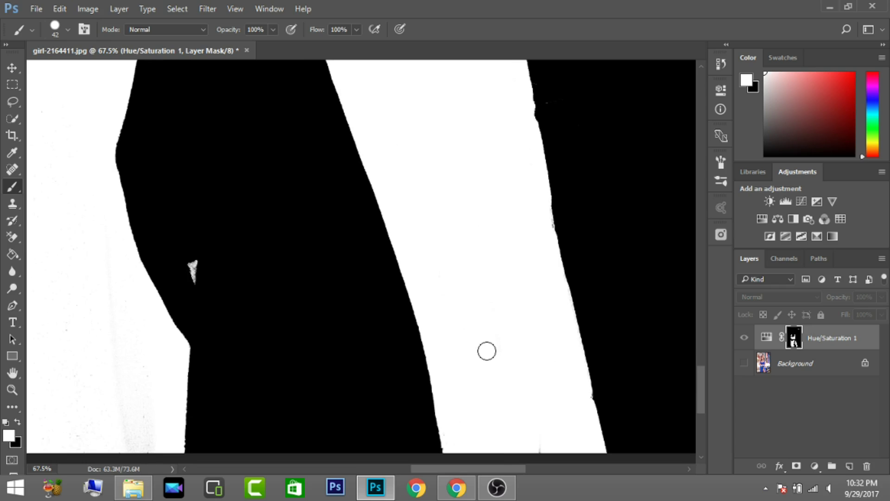
scroll(487, 351, "down", 3)
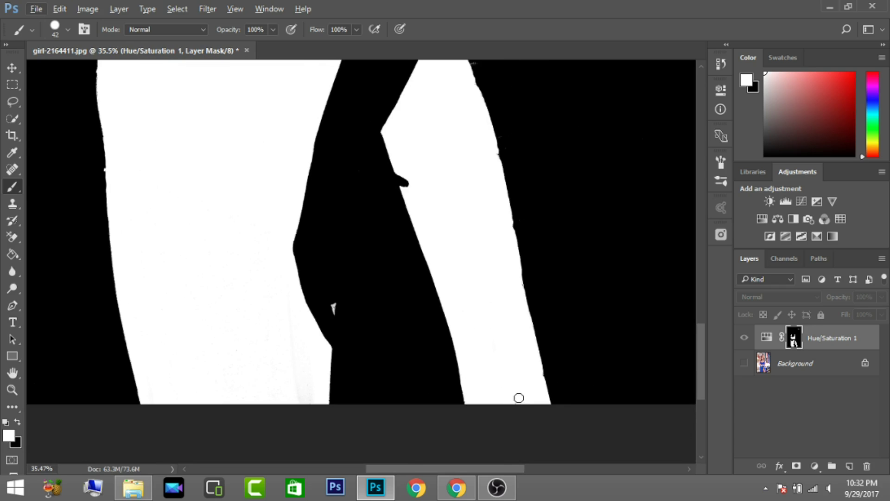
scroll(424, 254, "down", 2)
scroll(411, 303, "down", 2)
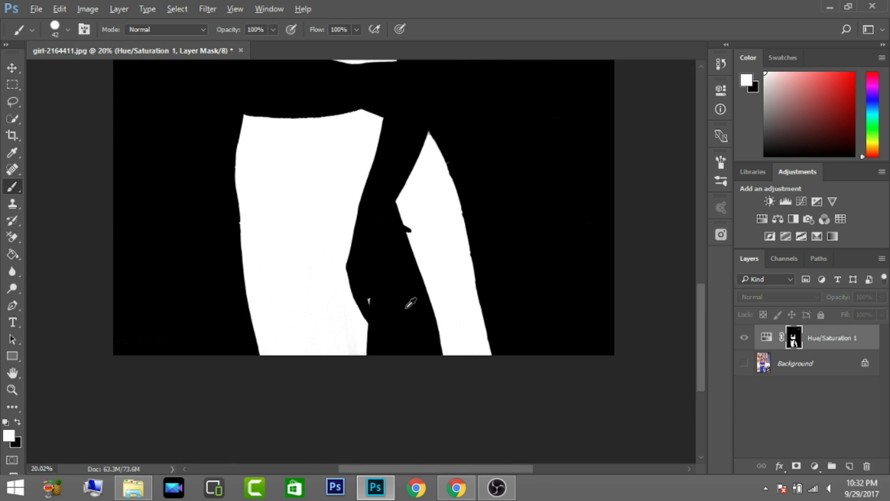
scroll(411, 303, "down", 2)
Switch to black and paint out the stray white specks near the top of the mask.
scroll(411, 303, "up", 2)
key("x")
left_click(68, 29)
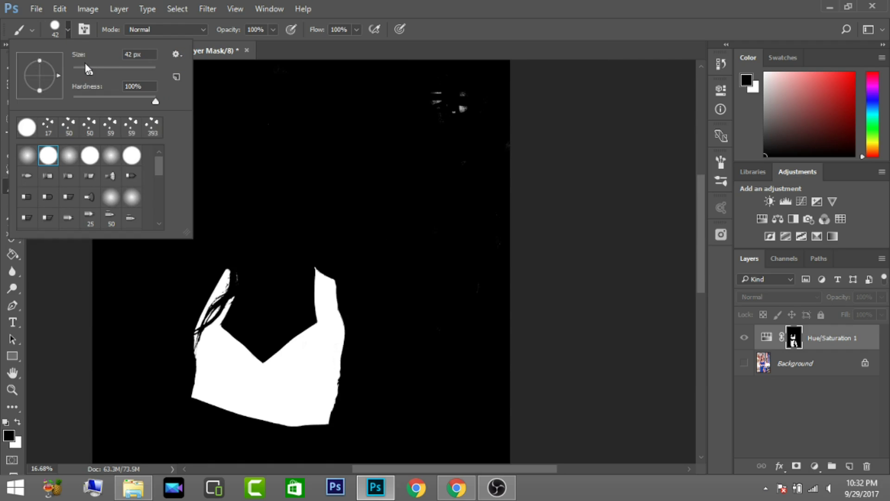
left_click(457, 104)
left_click_drag(473, 109, 431, 95)
mouse_move(184, 62)
left_mouse_down()
mouse_move(143, 73)
mouse_move(167, 64)
left_mouse_up()
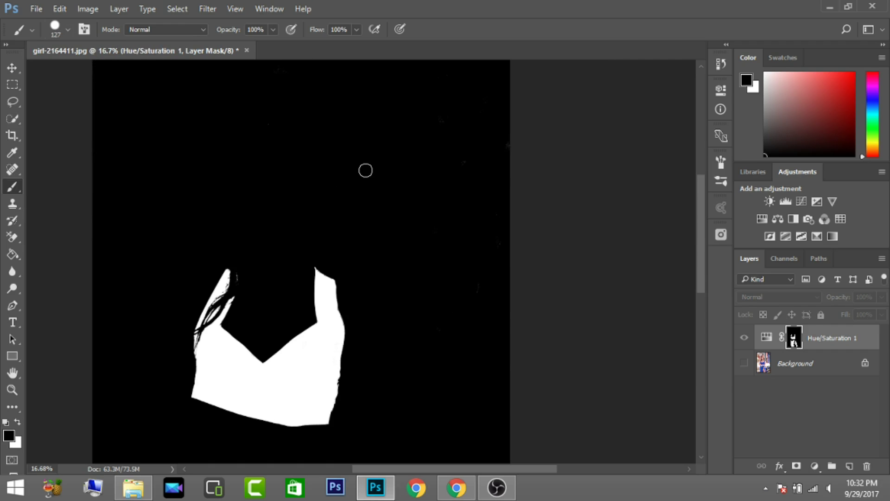
scroll(364, 308, "down", 3)
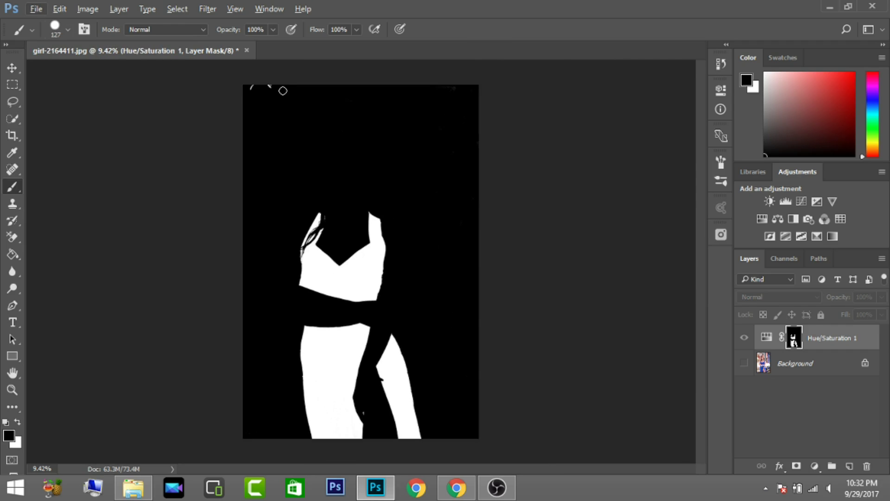
key("alt")
Leave the mask view, make the Background layer visible, and open the Hue/Saturation properties.
scroll(376, 122, "down", 2)
scroll(377, 122, "down", 1)
scroll(382, 125, "up", 1)
scroll(385, 126, "up", 2)
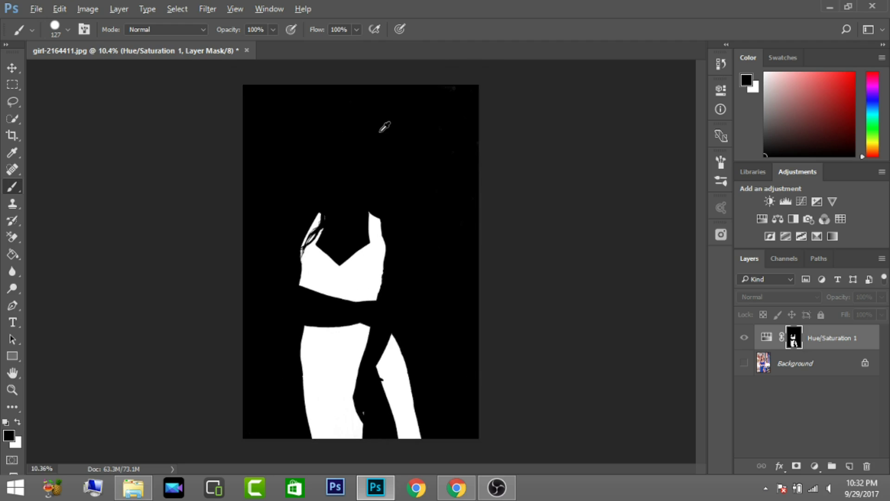
scroll(385, 126, "up", 1)
scroll(385, 127, "up", 2)
scroll(385, 126, "up", 1)
scroll(384, 128, "up", 2)
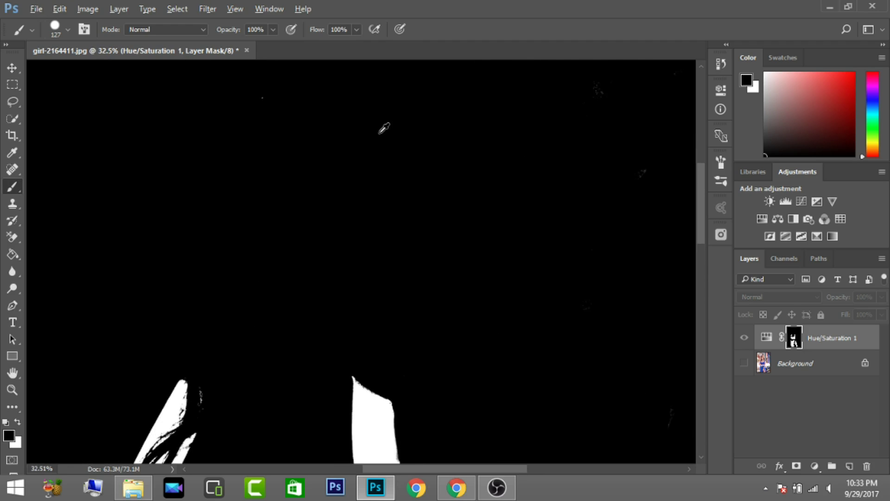
scroll(384, 129, "down", 4)
scroll(383, 134, "down", 5)
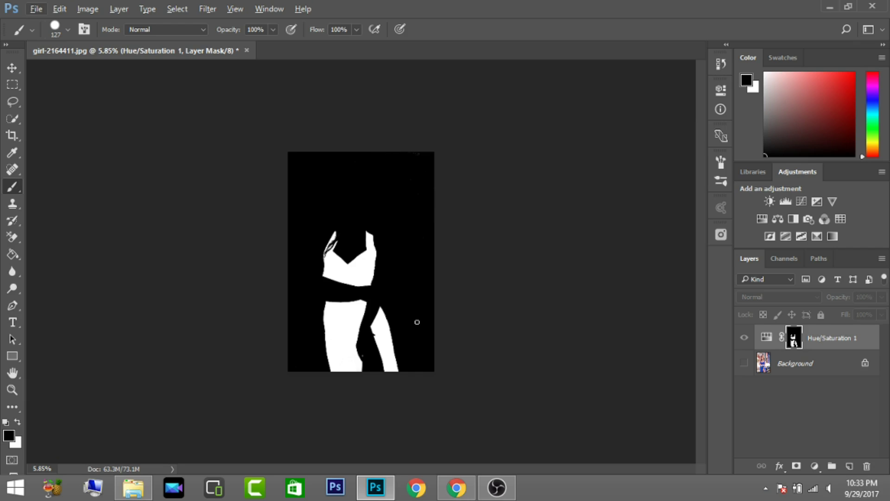
scroll(420, 315, "up", 2)
scroll(413, 357, "up", 3)
scroll(385, 408, "up", 3)
scroll(371, 441, "up", 1)
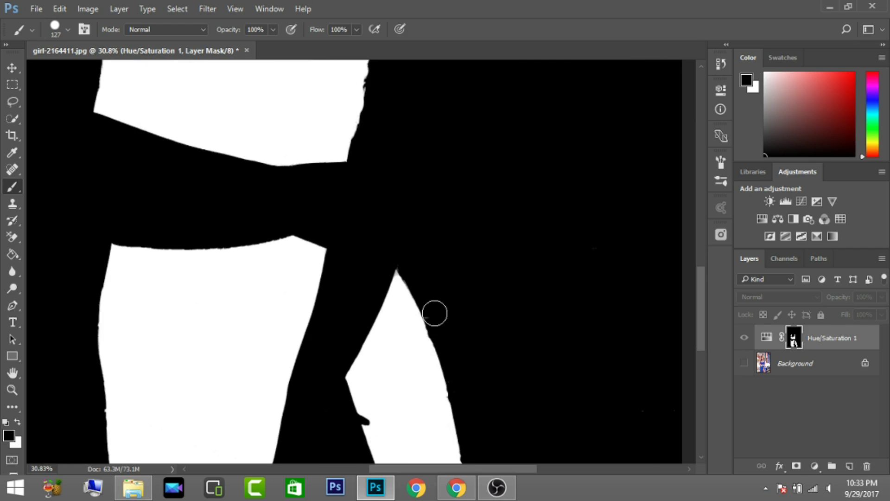
scroll(469, 263, "down", 2)
scroll(470, 261, "down", 1)
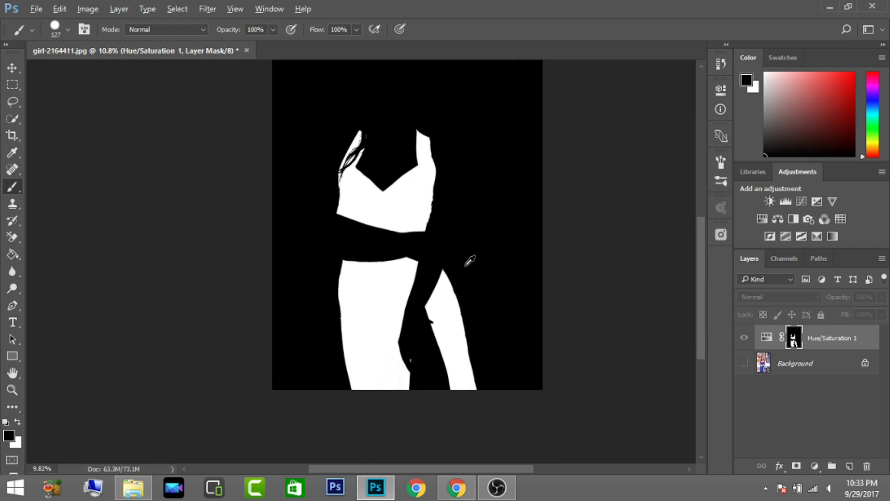
scroll(469, 261, "down", 1)
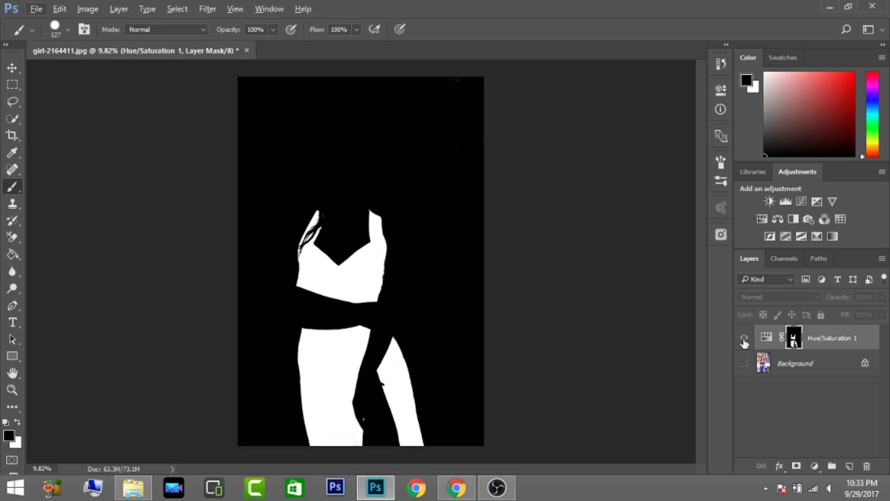
left_click(759, 338)
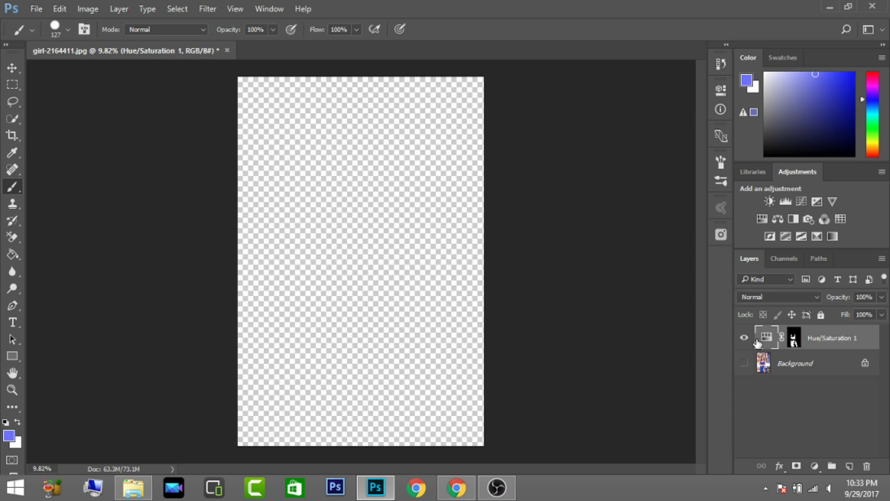
left_click(744, 363)
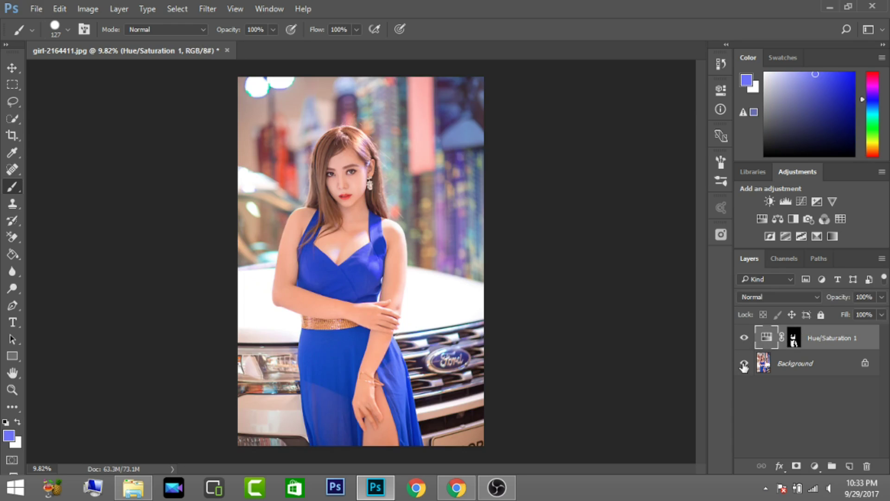
double_click(768, 345)
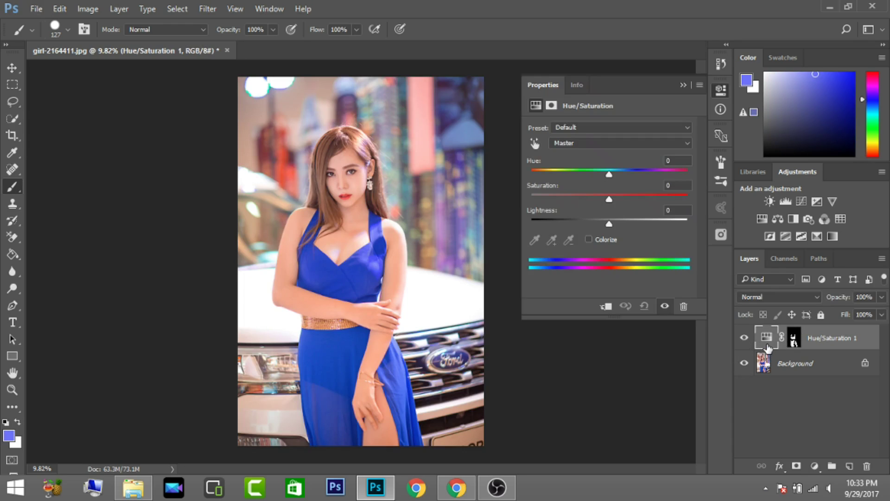
Drag the Hue slider to about +65 so the dress turns magenta-purple.
left_click_drag(610, 171, 569, 184)
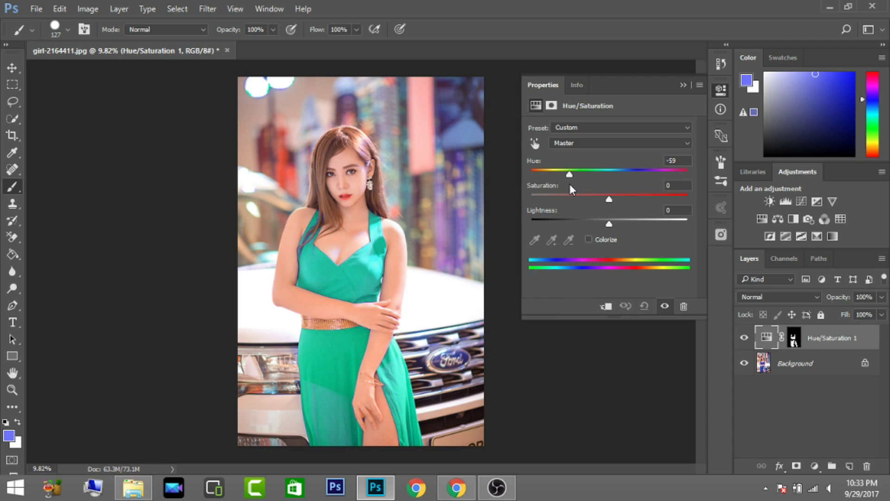
mouse_move(570, 184)
left_mouse_down()
mouse_move(678, 170)
mouse_move(542, 187)
mouse_move(573, 184)
left_mouse_up()
left_click_drag(572, 182, 639, 173)
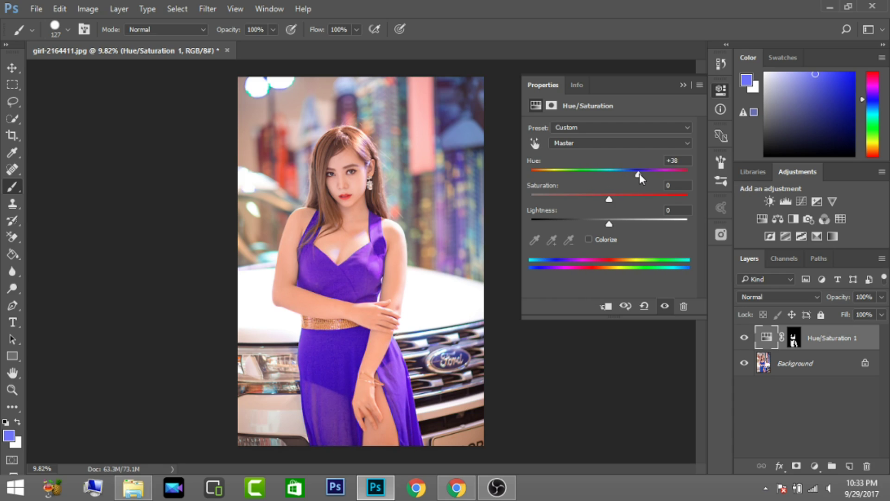
left_click_drag(639, 174, 650, 175)
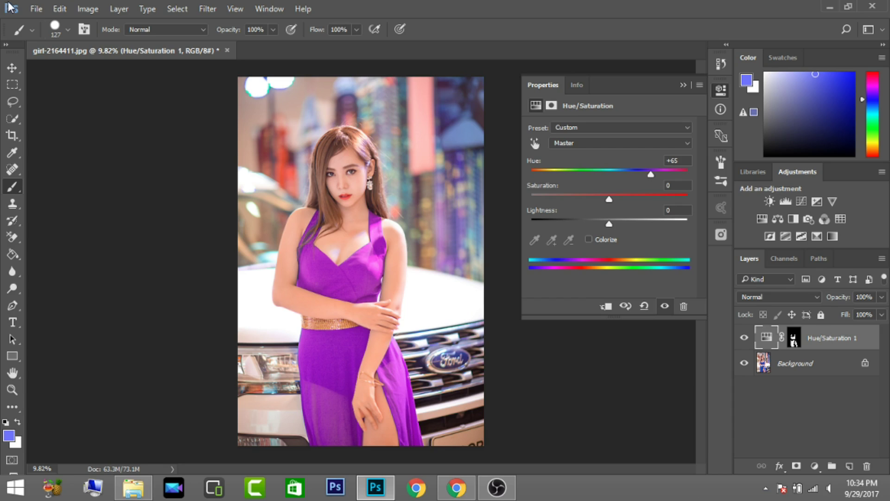
left_click(36, 8)
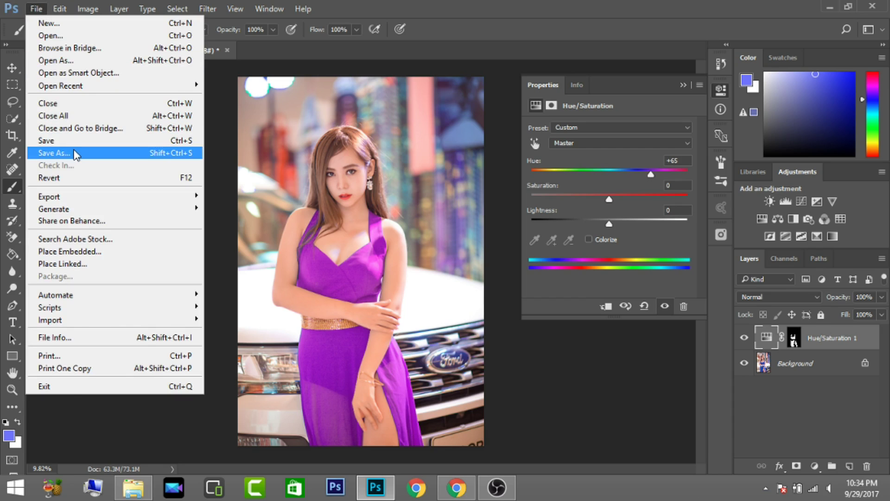
Start Save As into the Desktop's p6 folder with JPEG as the format.
left_click(76, 153)
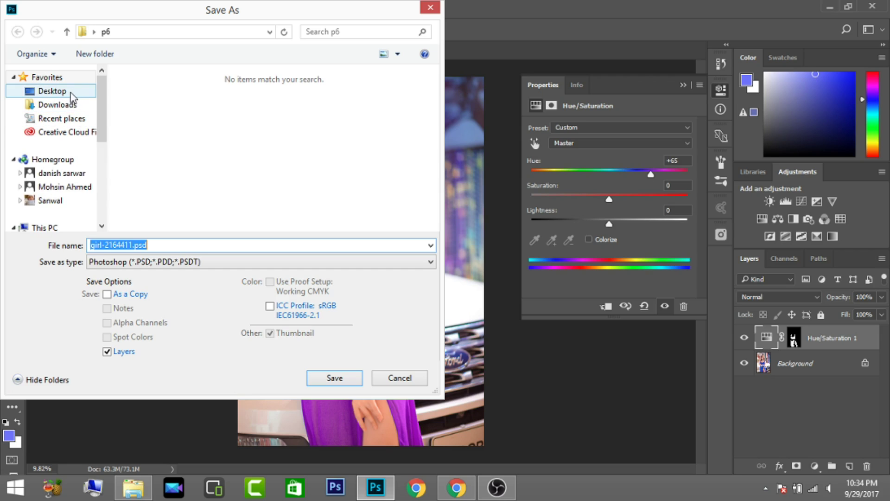
left_click(65, 90)
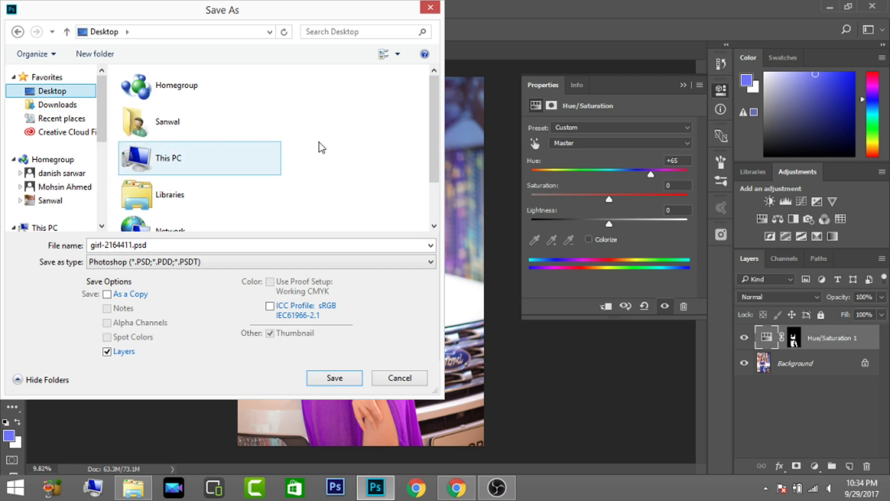
scroll(436, 120, "down", 2)
double_click(213, 214)
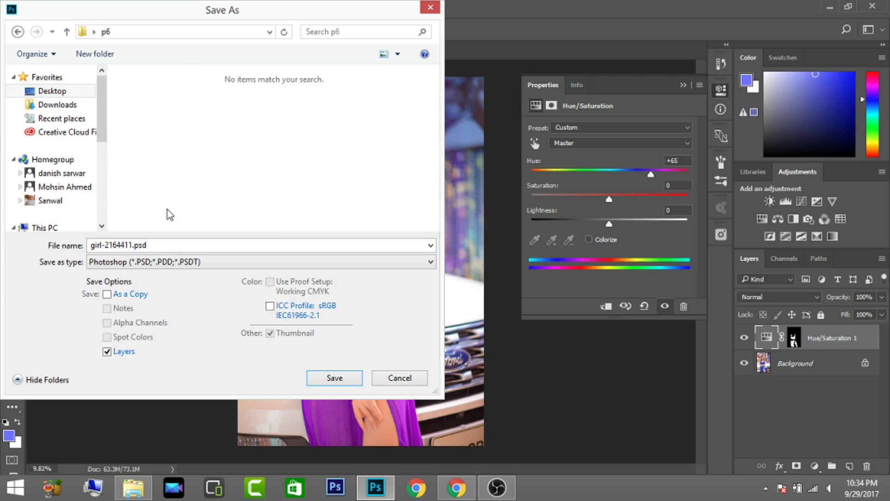
double_click(132, 246)
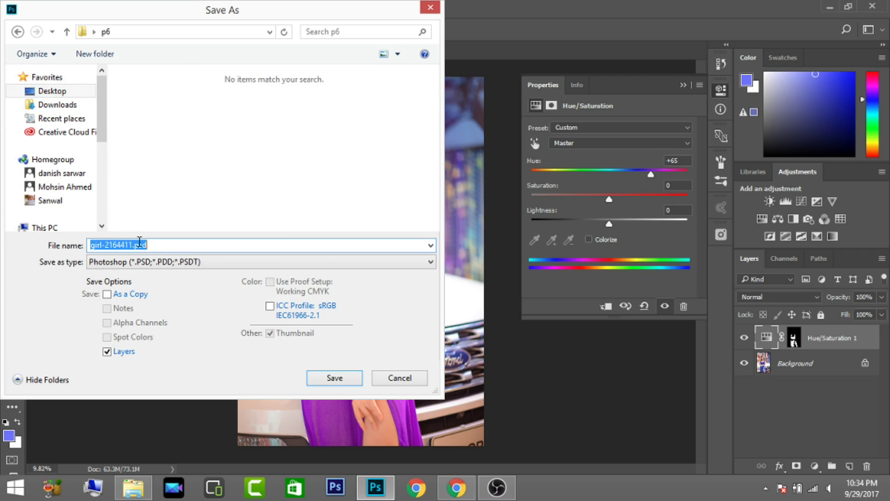
left_click(431, 263)
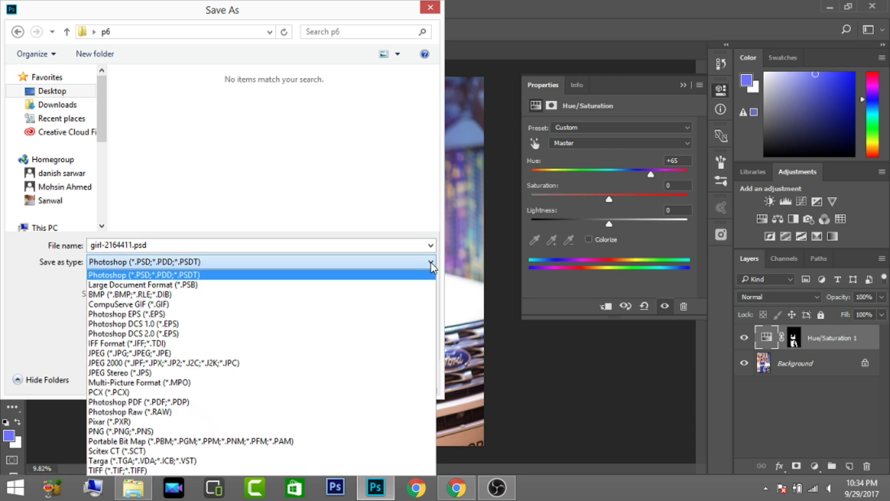
left_click(342, 353)
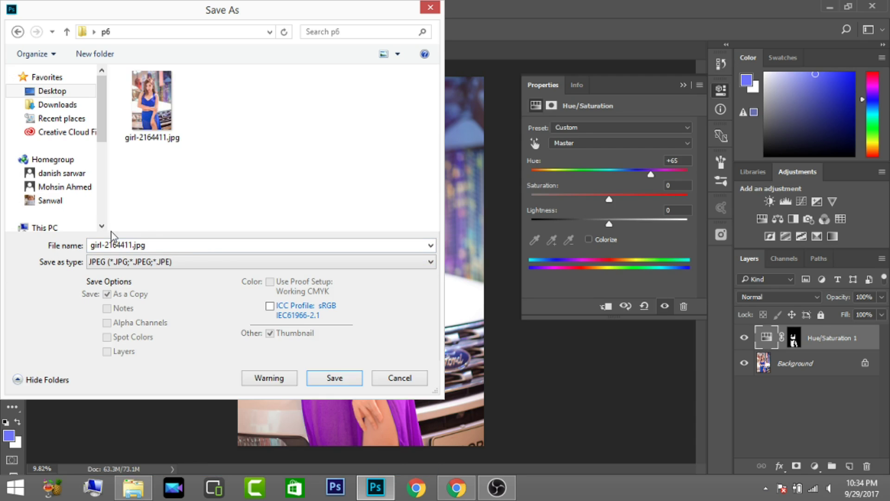
Rename the file to purple.jpg and save it.
double_click(131, 244)
left_click(111, 244)
left_click_drag(106, 246, 35, 261)
type("purple")
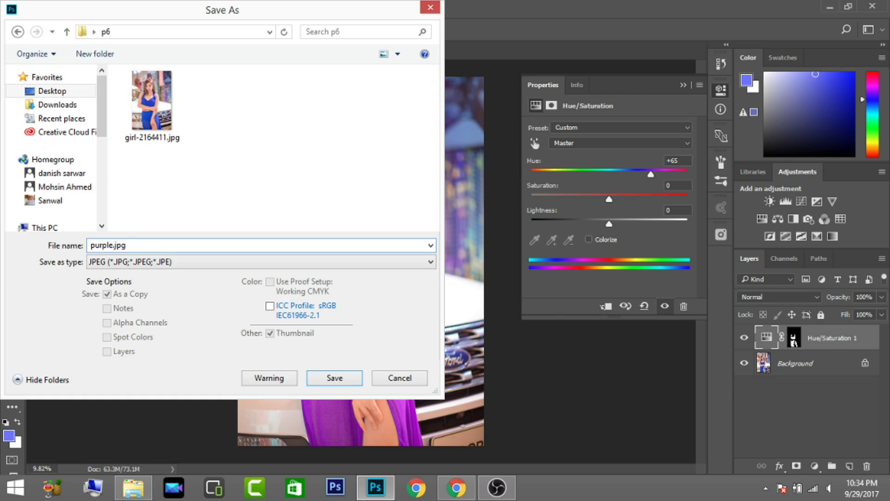
left_click(319, 379)
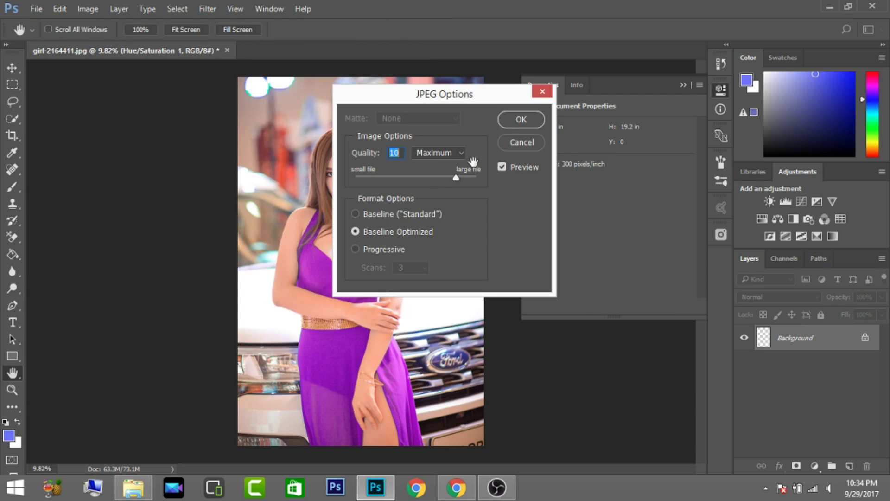
Accept the maximum-quality JPEG options to write purple.jpg.
left_click(515, 123)
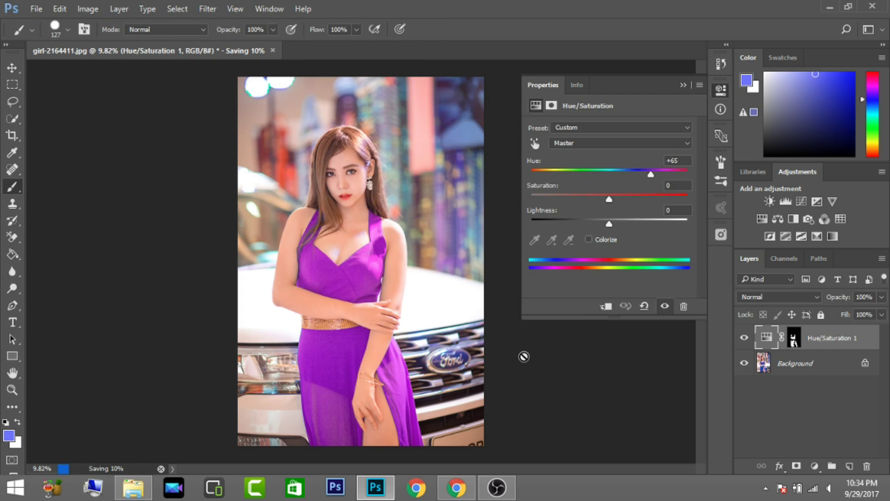